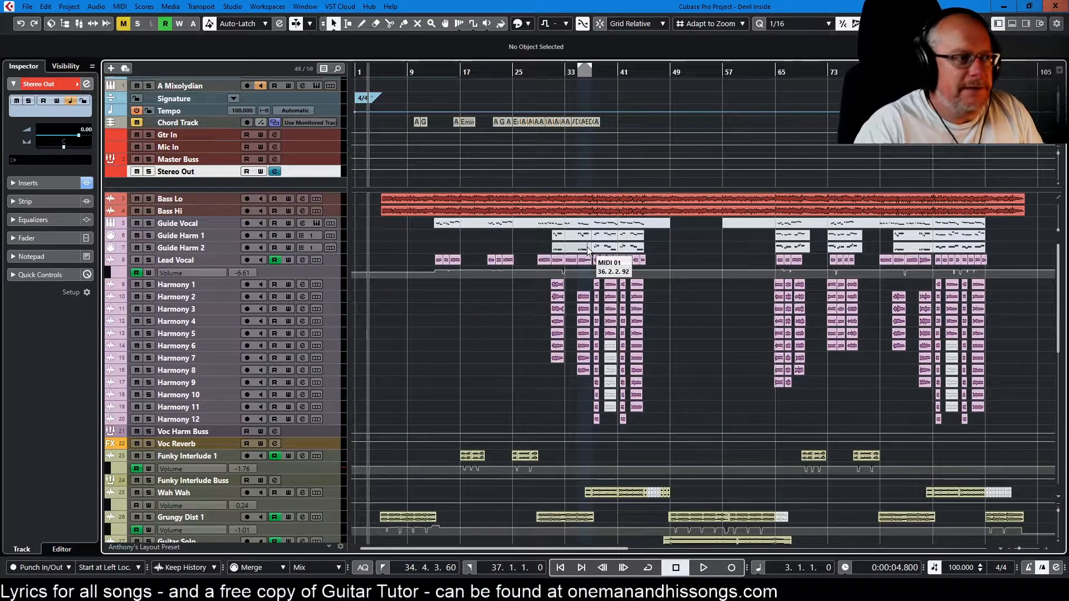
Step: Play the song from near its start and examine the arrangement of vocal, guitar, keys and drum tracks across the timeline
key("space")
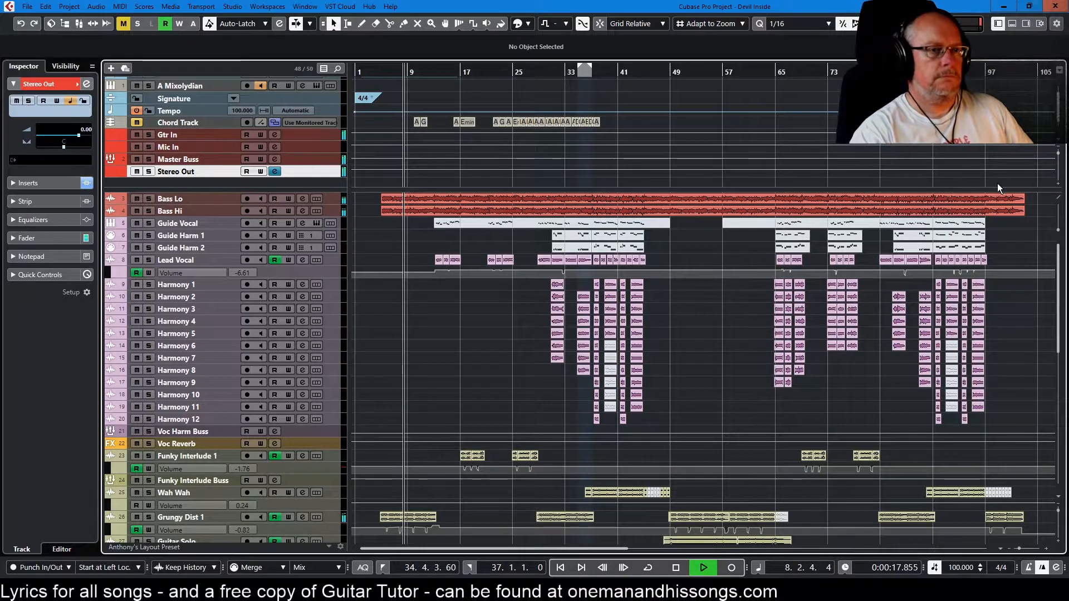
left_click_drag(1039, 188, 1027, 43)
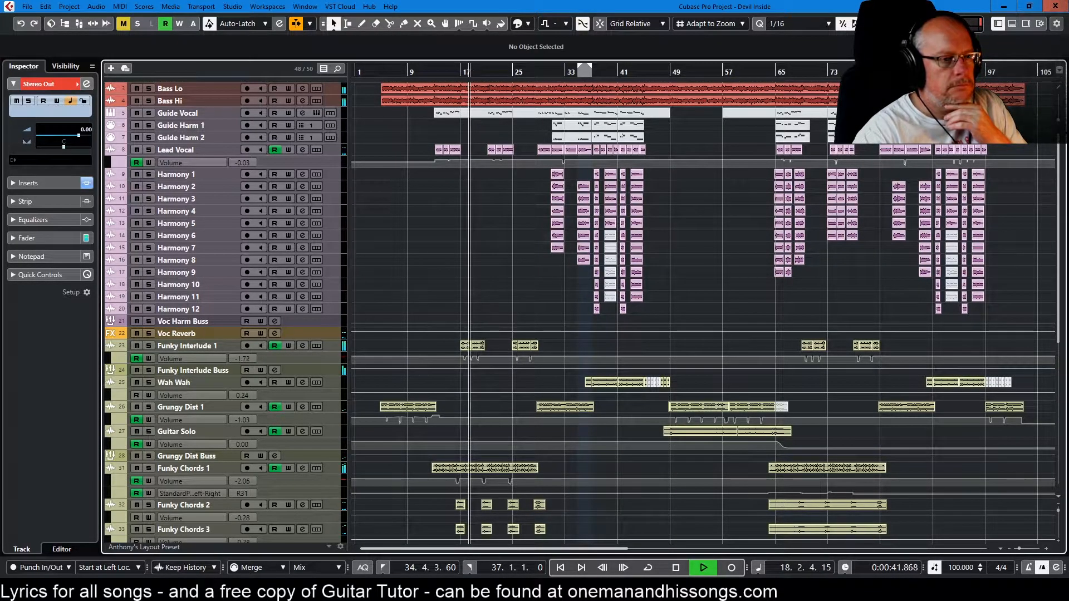
scroll(1008, 390, "down", 6)
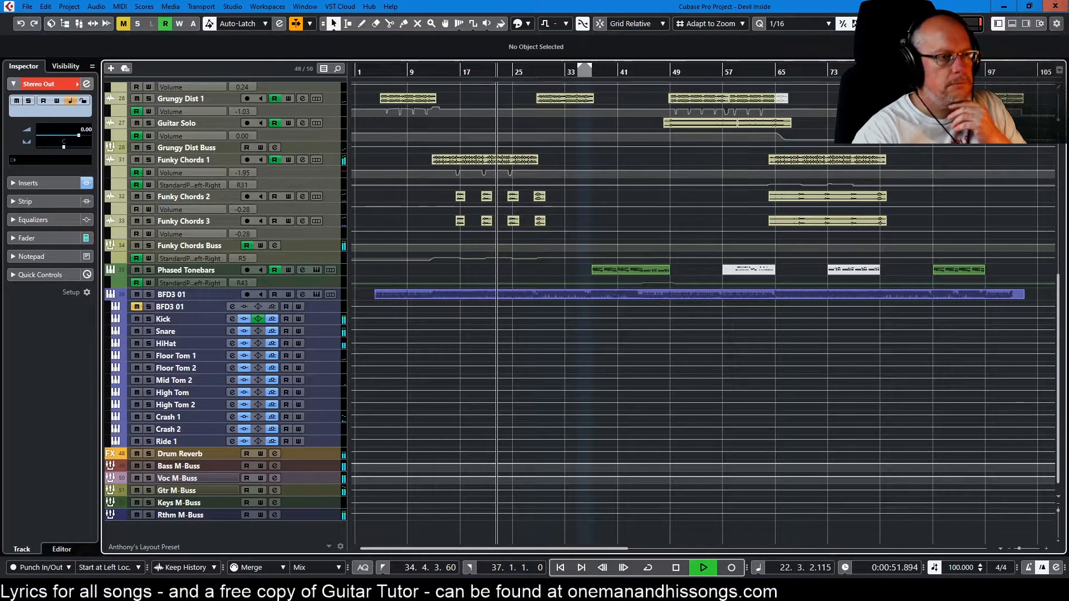
scroll(906, 386, "up", 6)
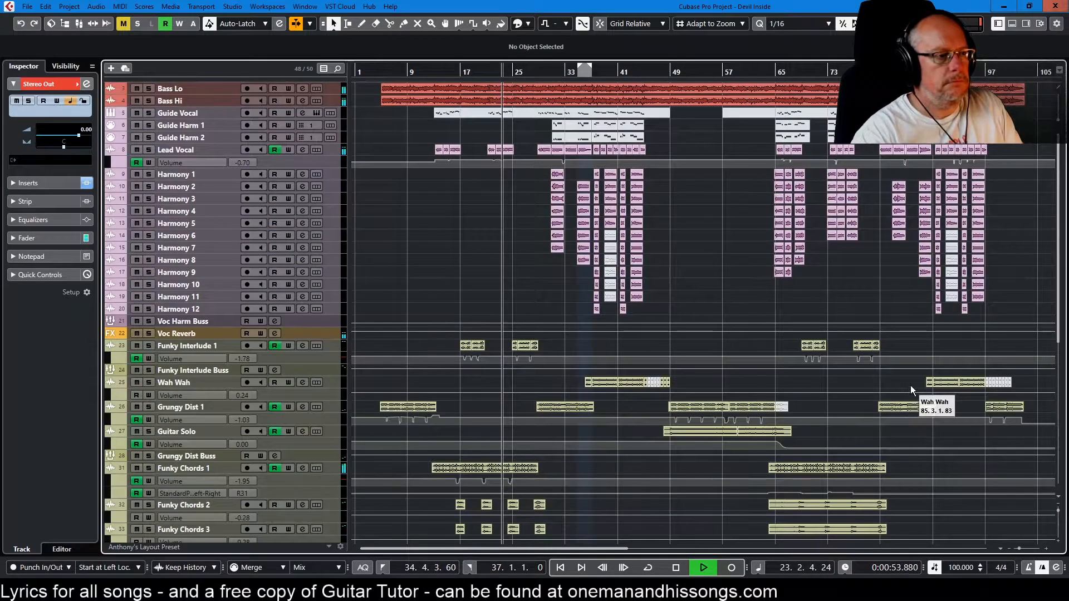
scroll(913, 387, "up", 1)
scroll(913, 387, "up", 2)
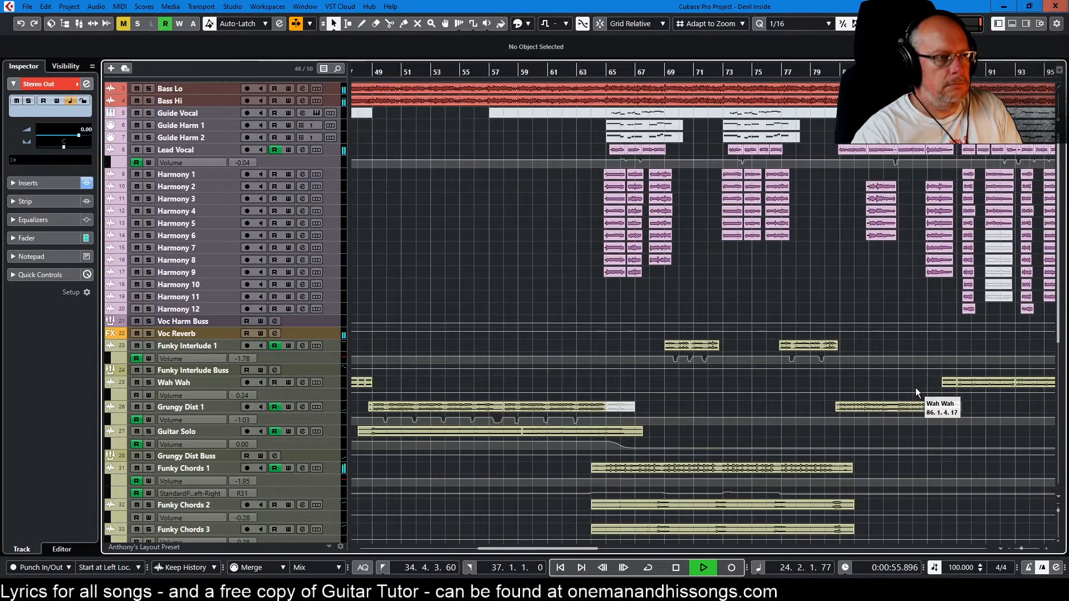
left_click(299, 26)
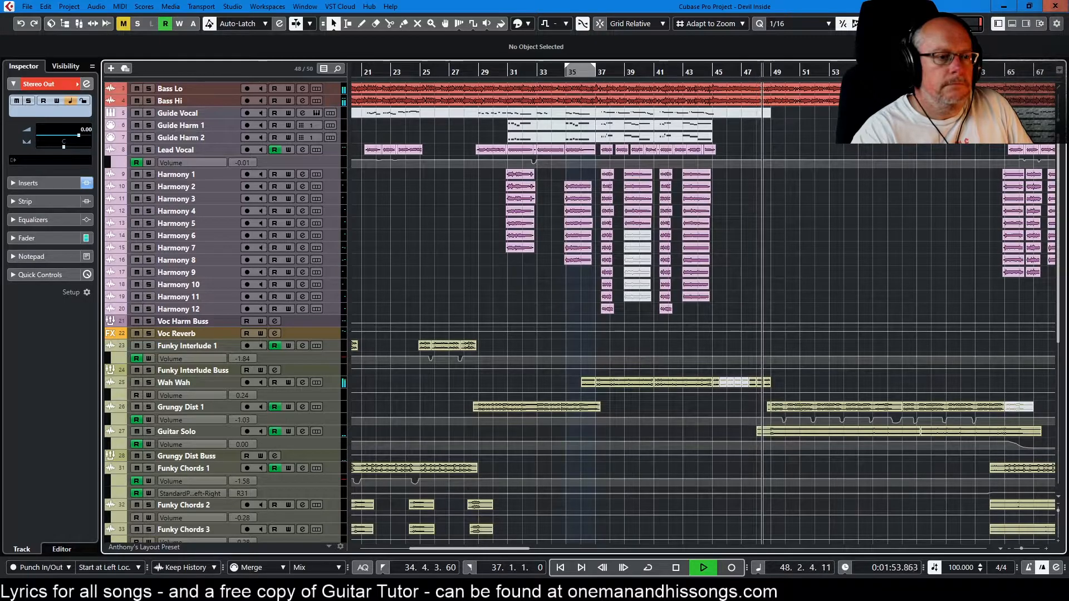
scroll(1023, 345, "down", 3)
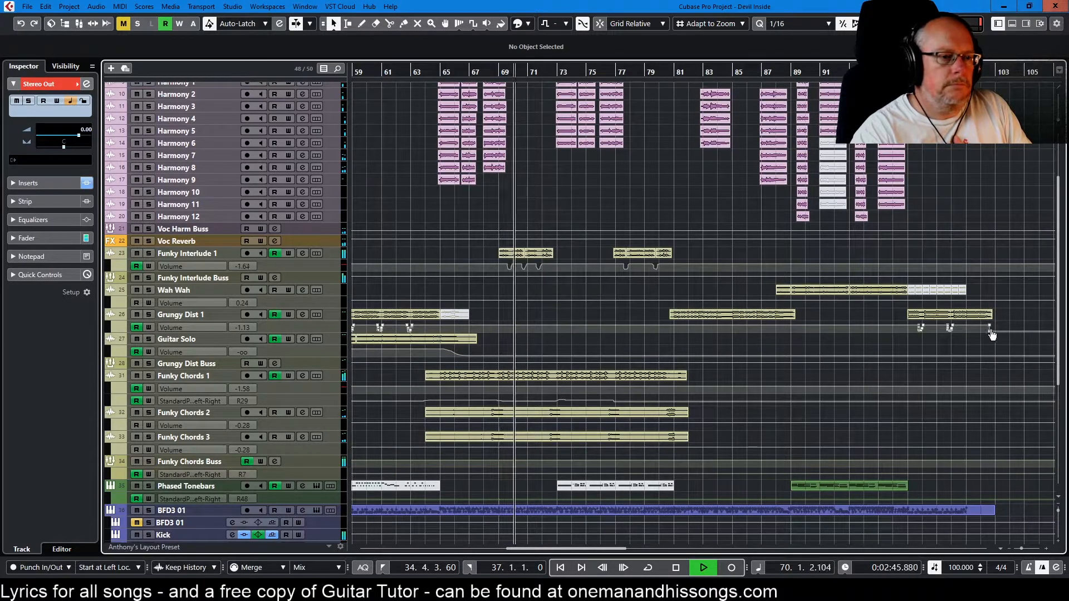
scroll(991, 334, "up", 3)
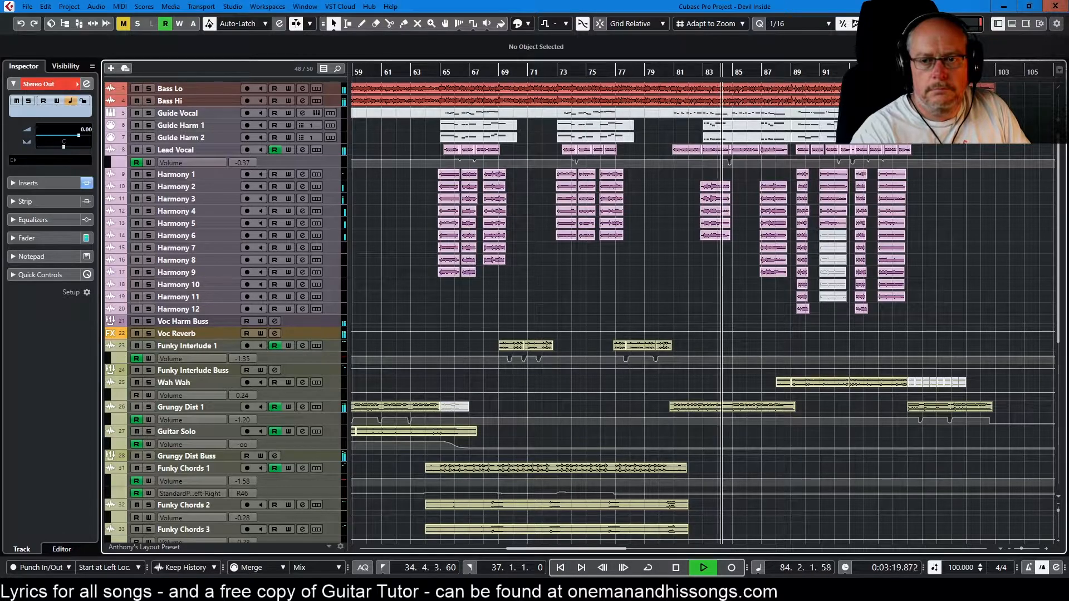
Step: Examine the Ozone 9 output levels on Stereo Out until the song ends, and return the stopped playhead to the project start
left_click_drag(686, 199, 549, 204)
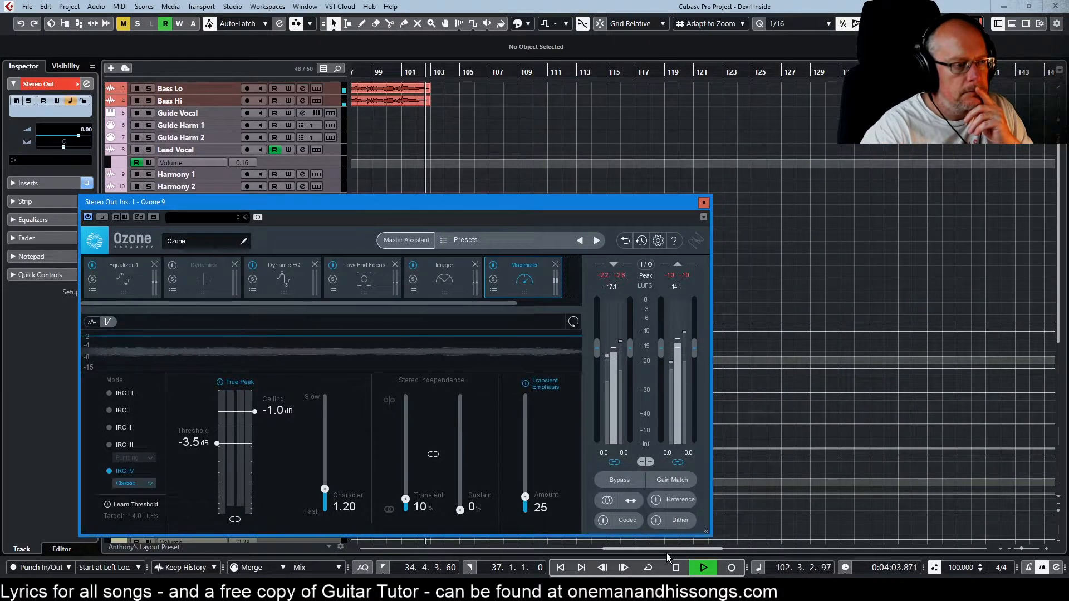
left_click(677, 568)
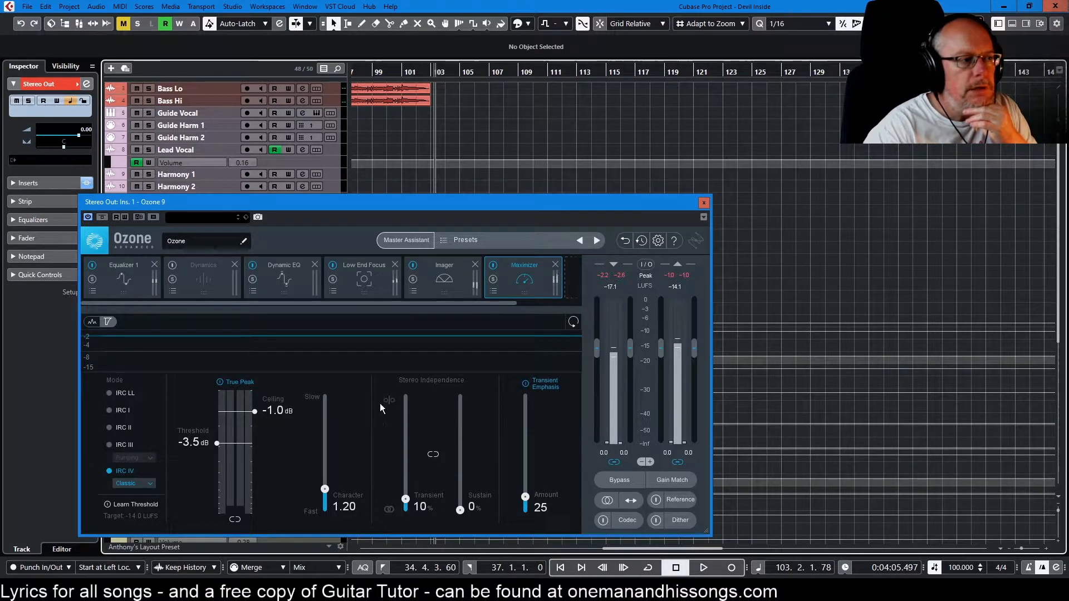
left_click_drag(646, 205, 1068, 189)
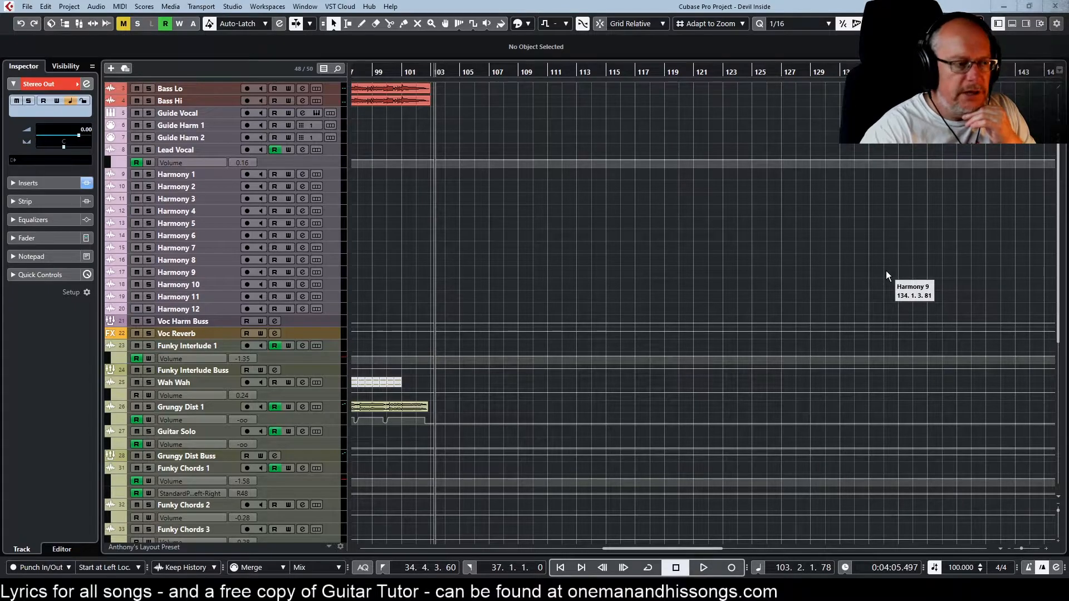
key("Home")
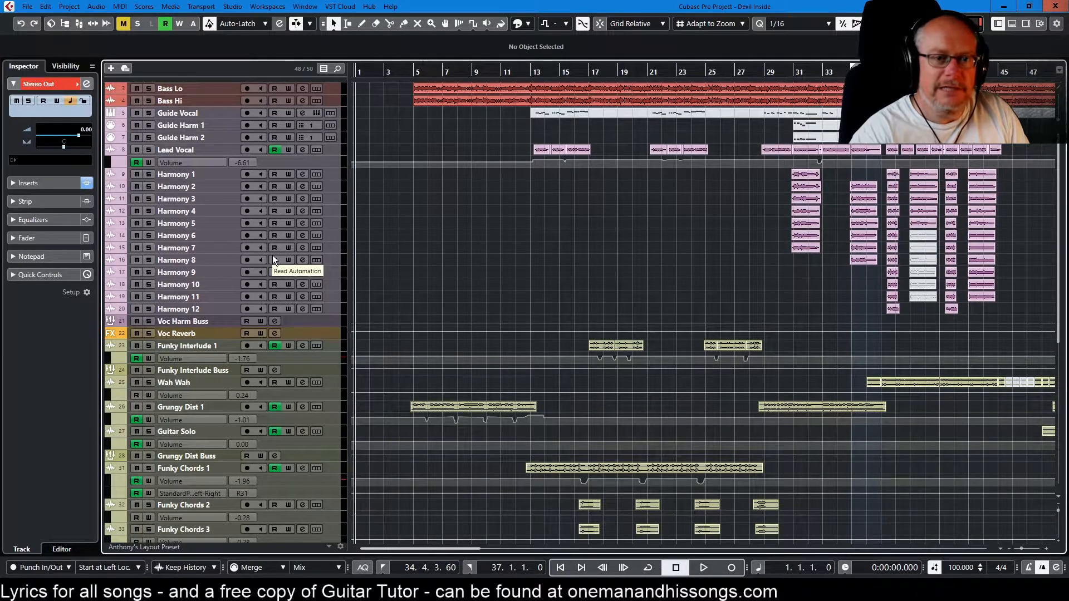
Step: Enlarge the Lead Vocal track and its Volume automation lane around bars 13 to 17
scroll(554, 155, "up", 5)
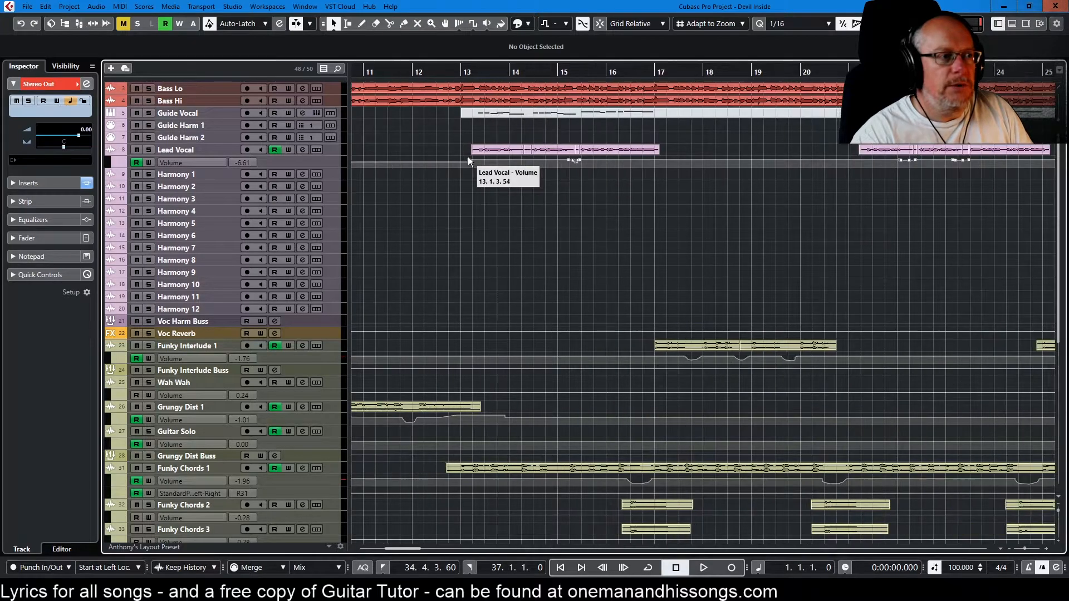
left_click_drag(332, 155, 332, 266)
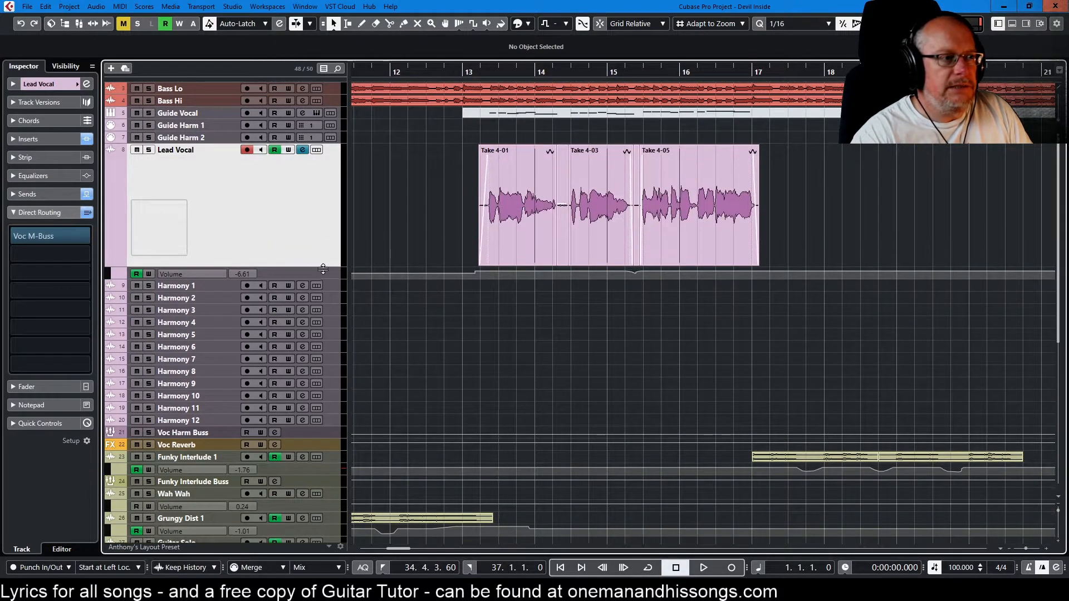
scroll(569, 236, "up", 3)
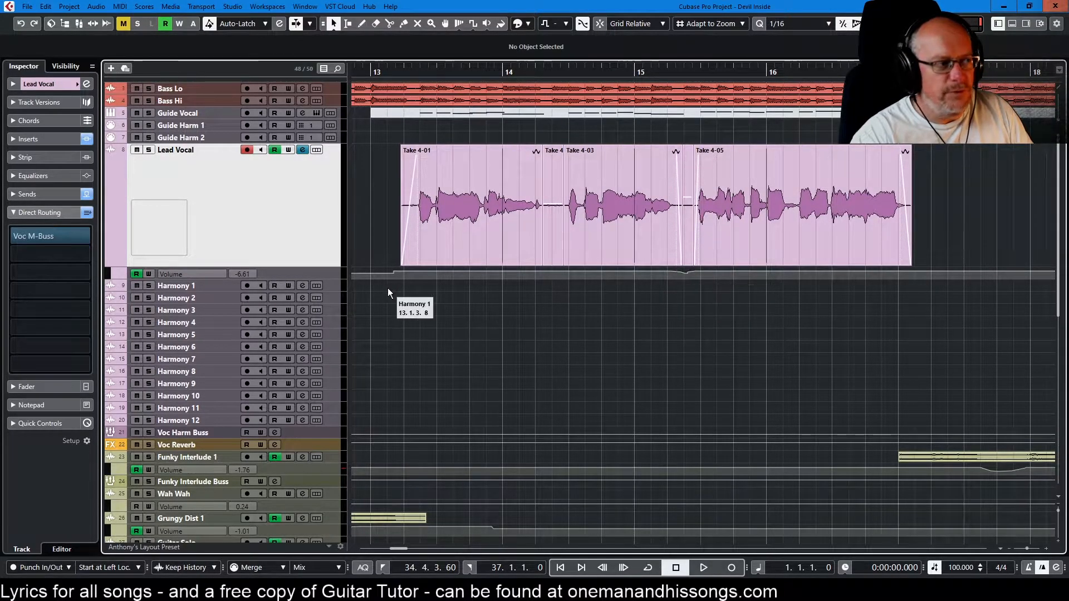
left_click_drag(333, 278, 332, 368)
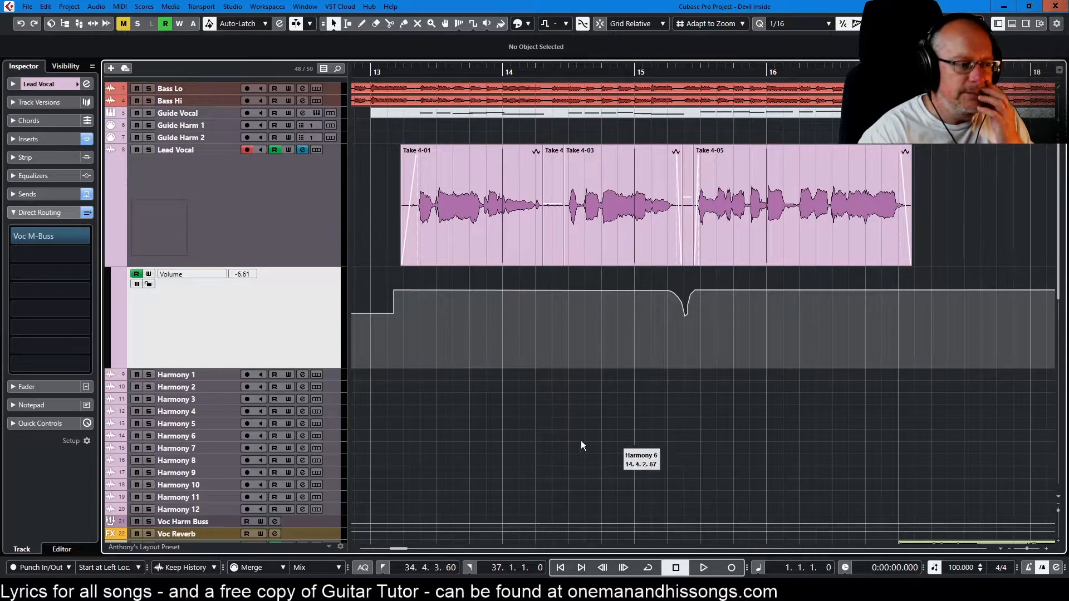
Step: Examine the Lead Vocal volume automation through the rest of the song, from about bar 21 to bar 96
left_click_drag(395, 549, 417, 549)
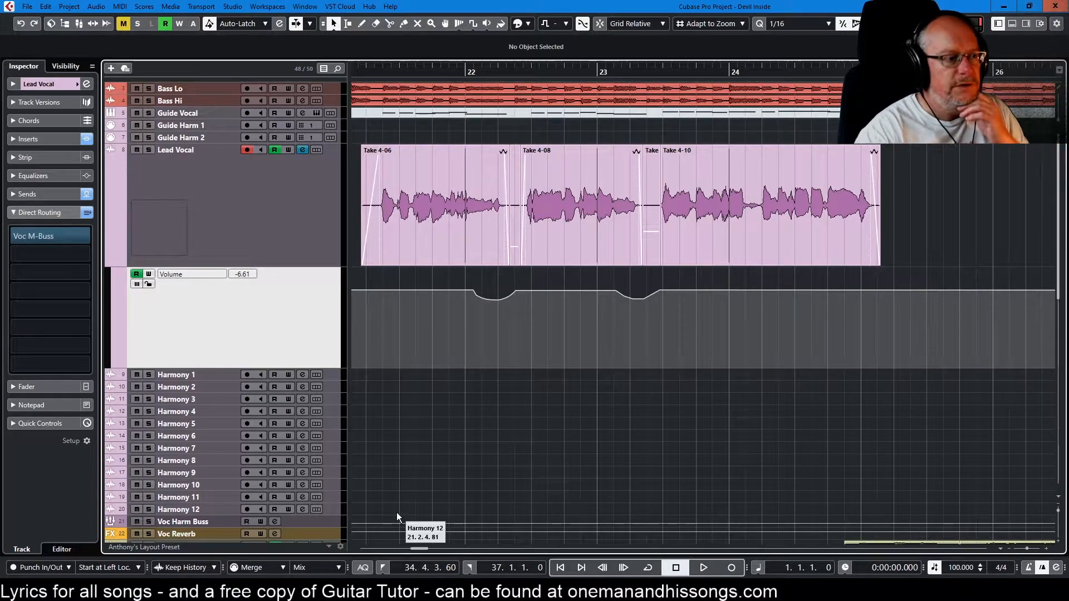
left_click_drag(417, 548, 437, 546)
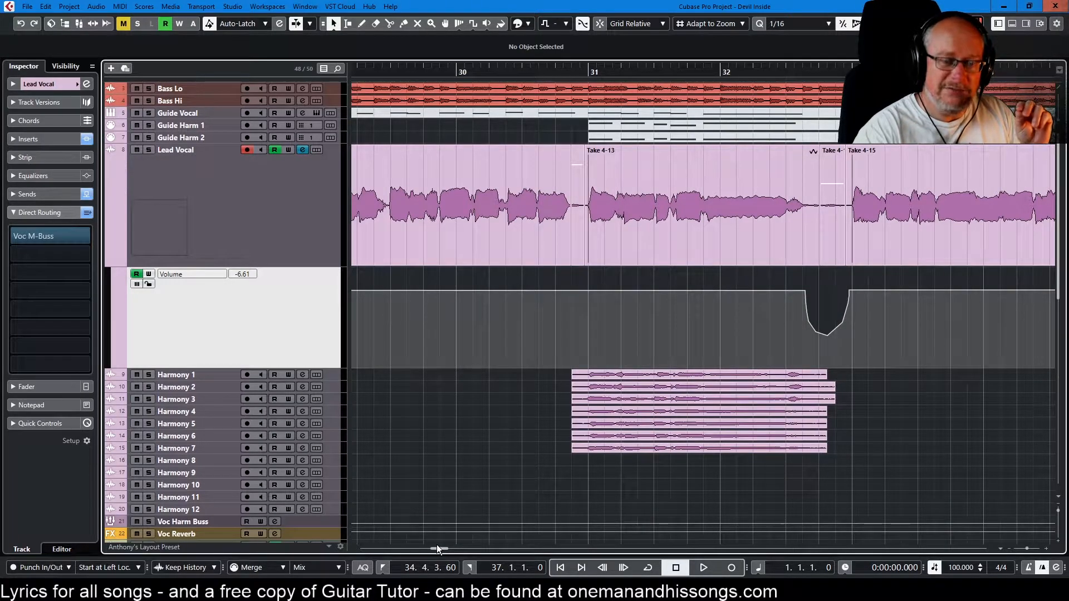
left_click_drag(435, 548, 525, 547)
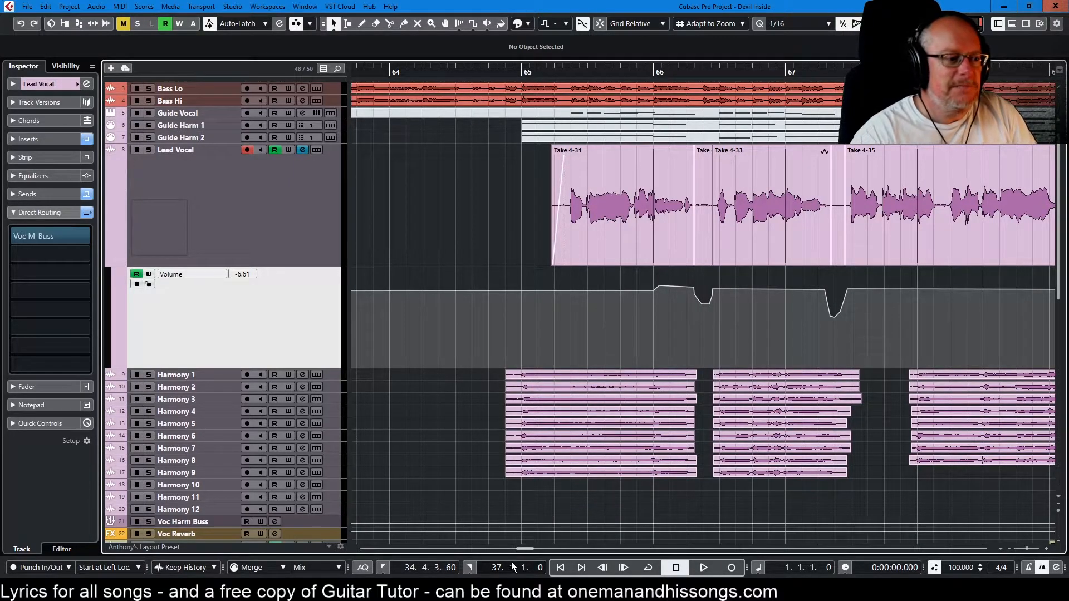
left_click_drag(522, 547, 547, 549)
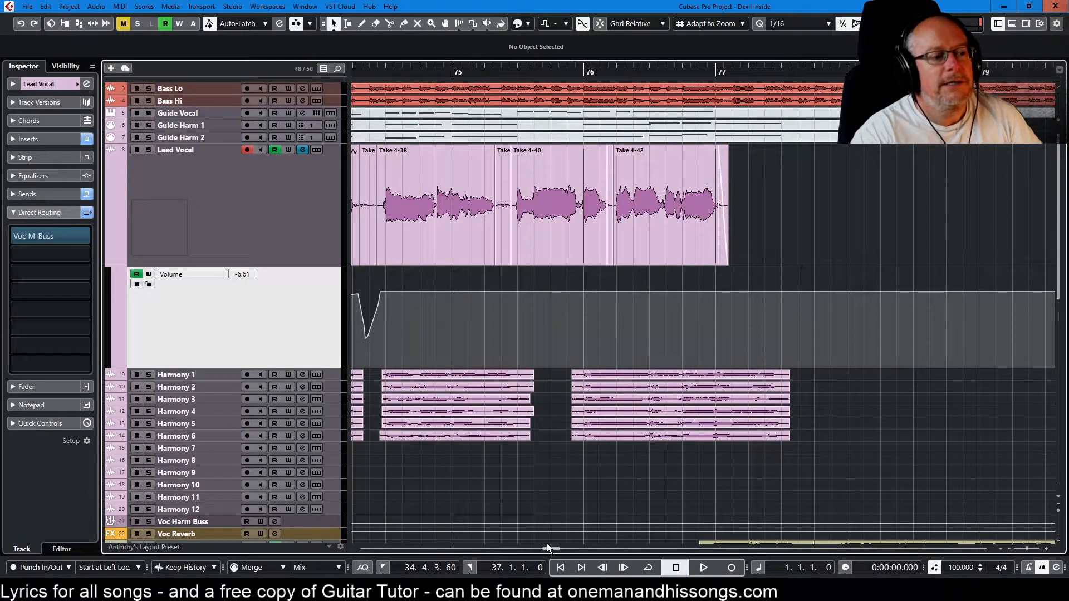
left_click_drag(550, 549, 593, 546)
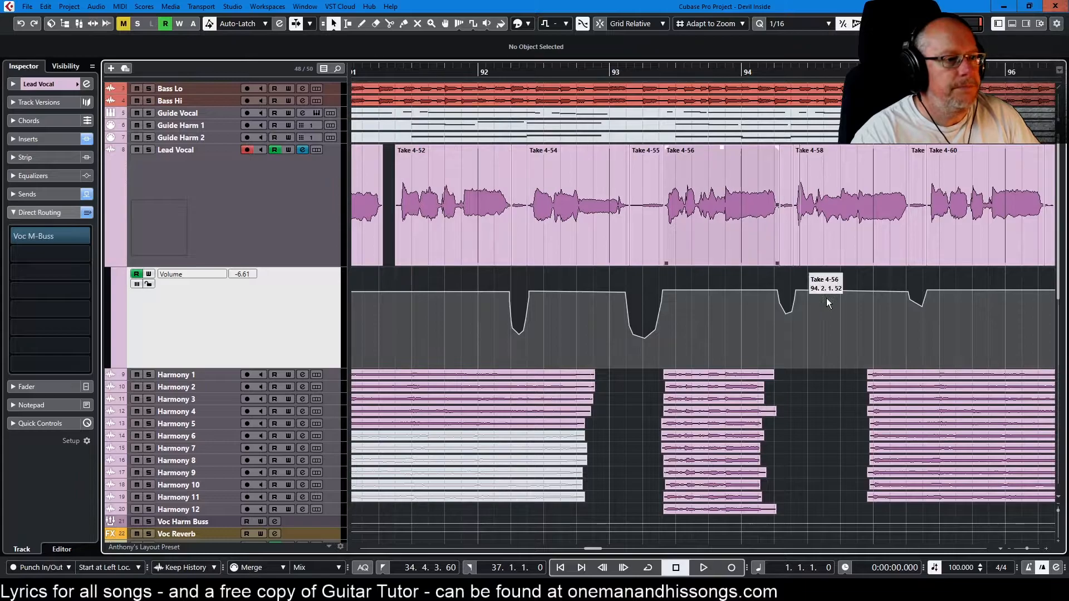
Step: Reduce the tracks to single-row height and fit the whole project length in view at the guitar tracks
left_click(1060, 499)
left_click(991, 365)
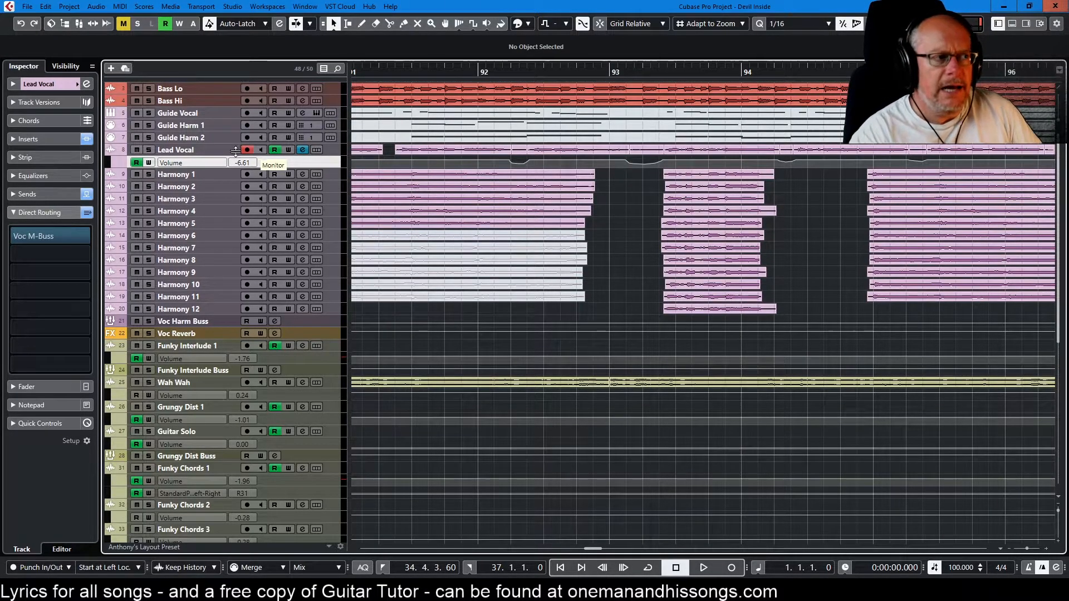
scroll(253, 308, "down", 5)
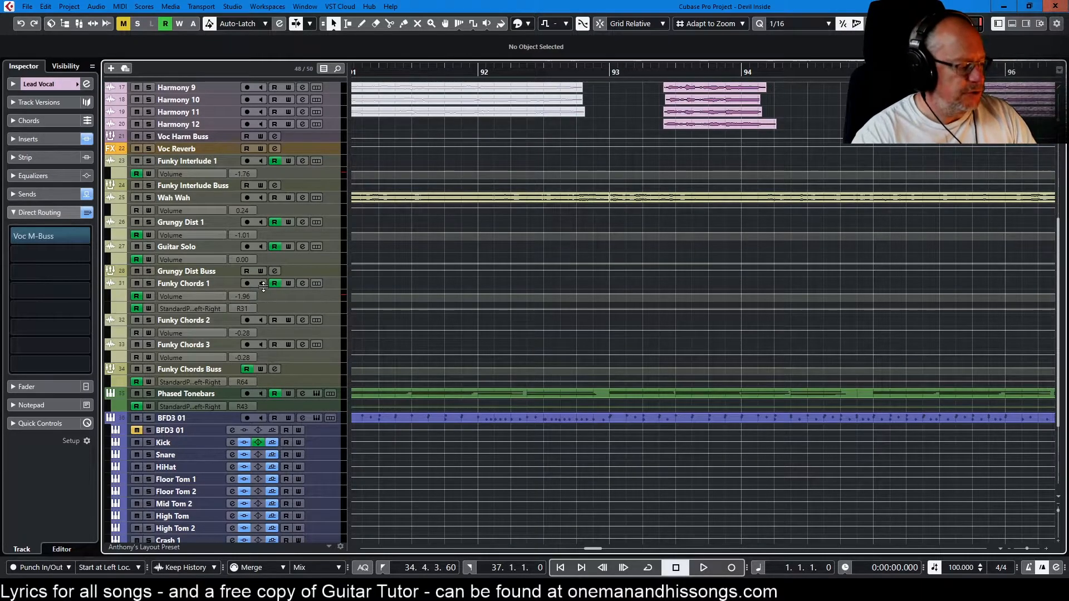
key("shift+f")
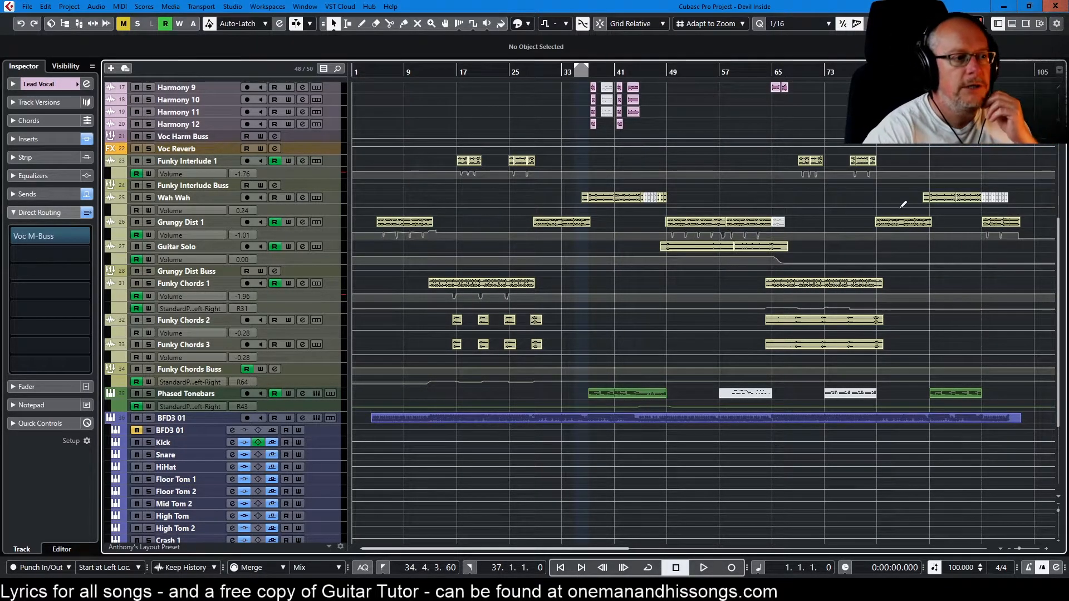
Step: Solo Grungy Dist 1 and play it from about bar 8.4 to hear its volume automation
scroll(399, 245, "up", 5)
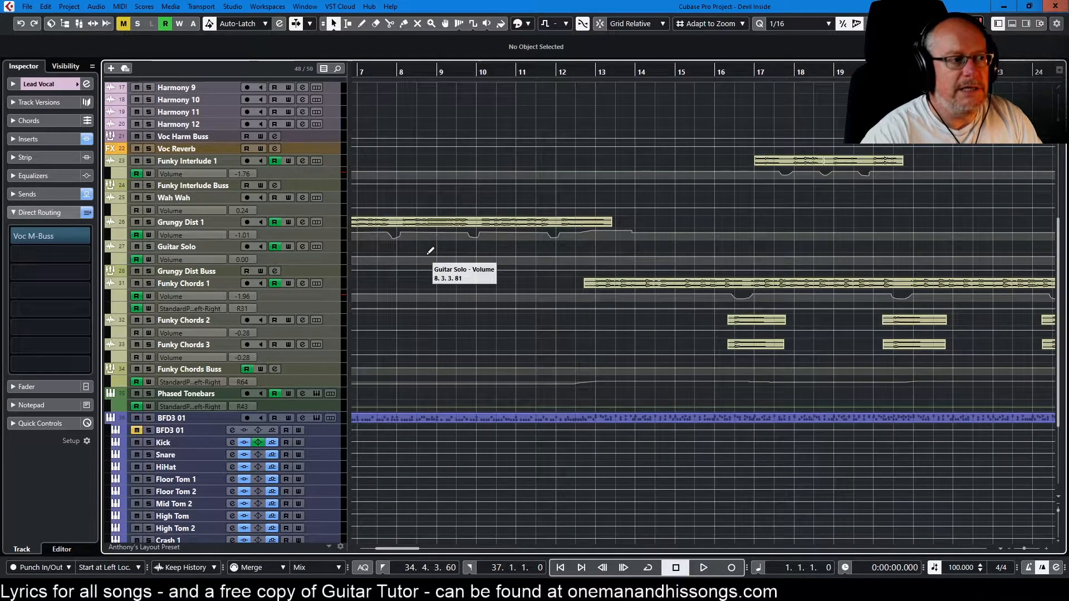
scroll(423, 251, "up", 1)
left_click(429, 71)
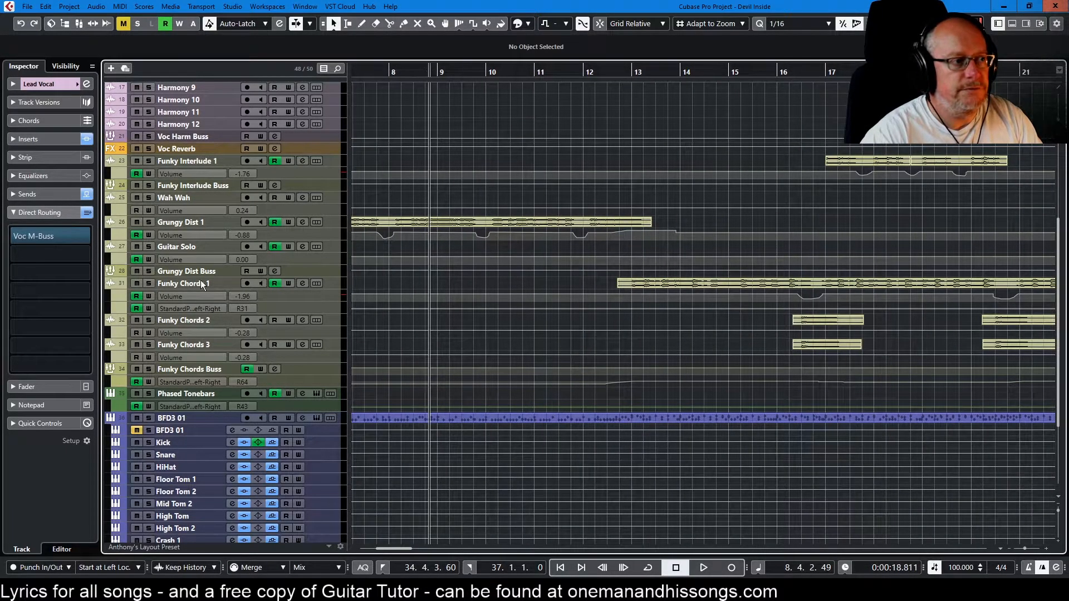
left_click(149, 222)
key("space")
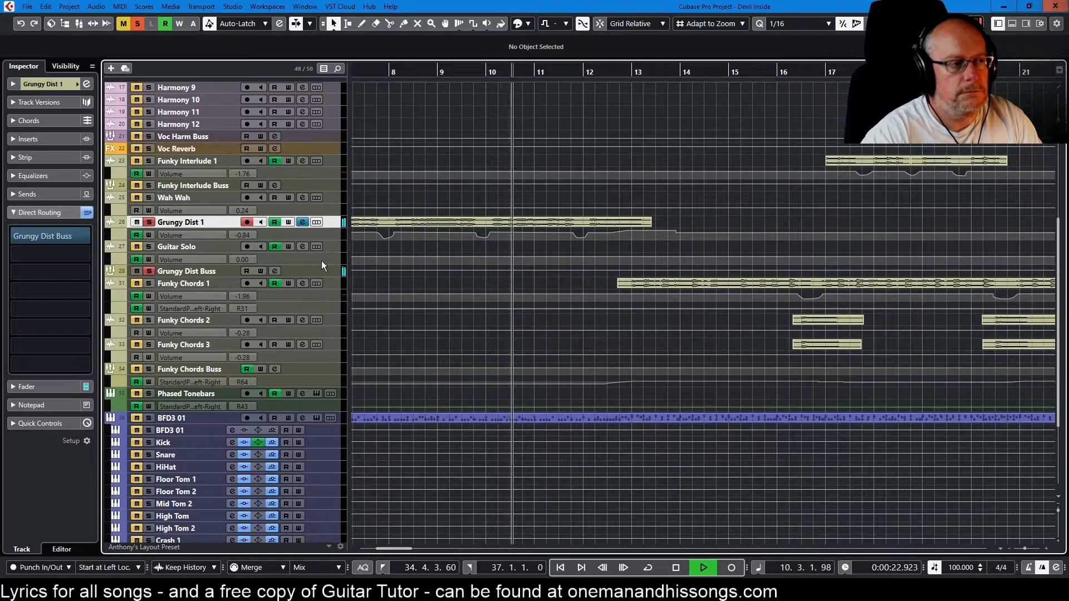
key("space")
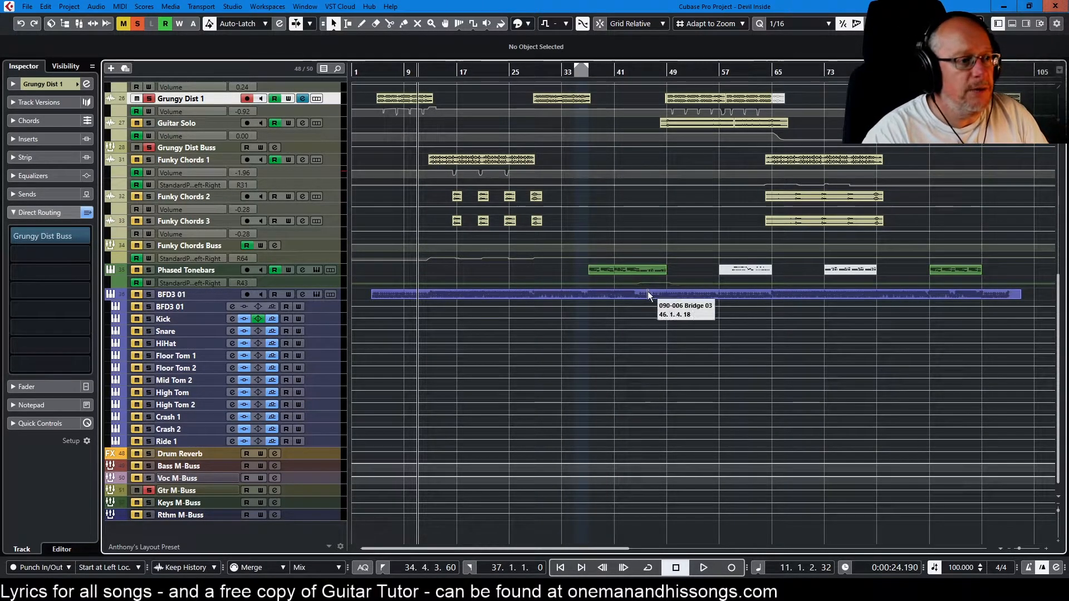
Step: Unsolo the Gtr M-Buss, solo the Rthm M-Buss, and start playback of the drums
left_click(145, 491)
left_click(148, 514)
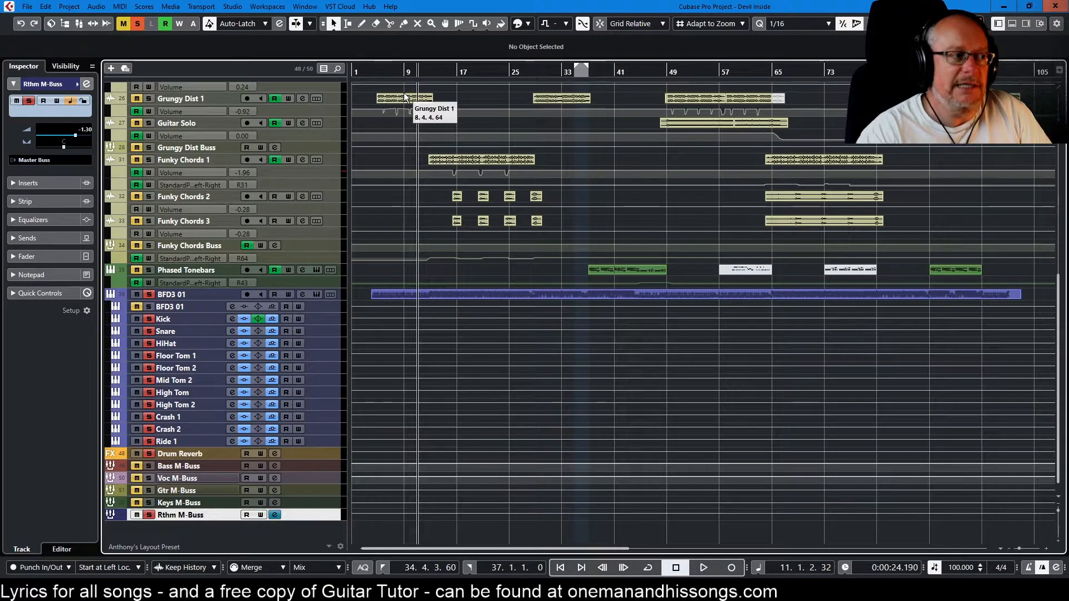
key("space")
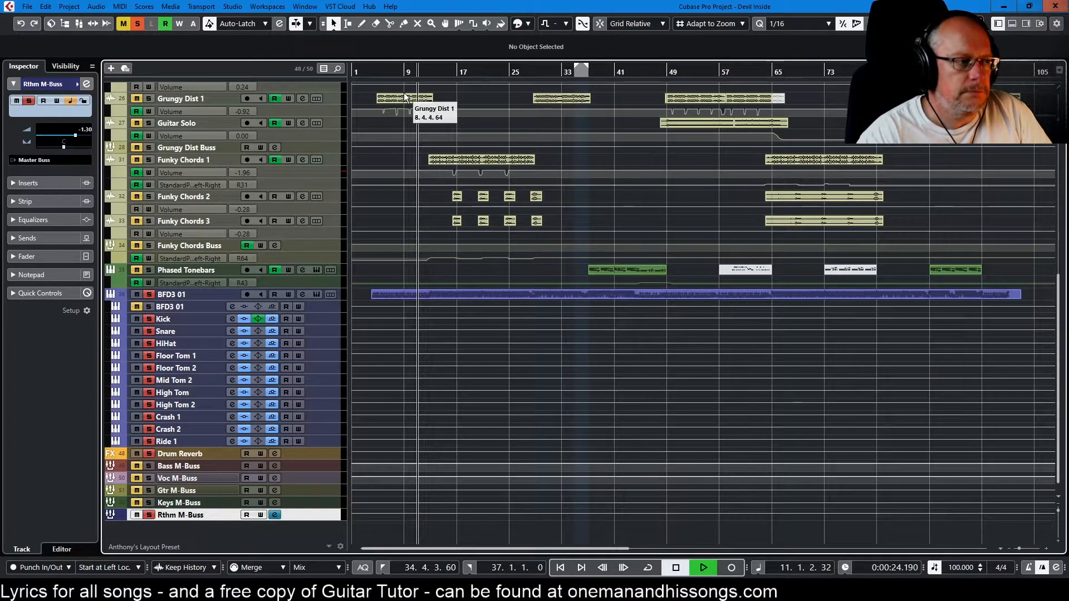
Step: Open the BFD3 01 drum part in the drum editor and examine its hits in an enlarged editor area
double_click(536, 292)
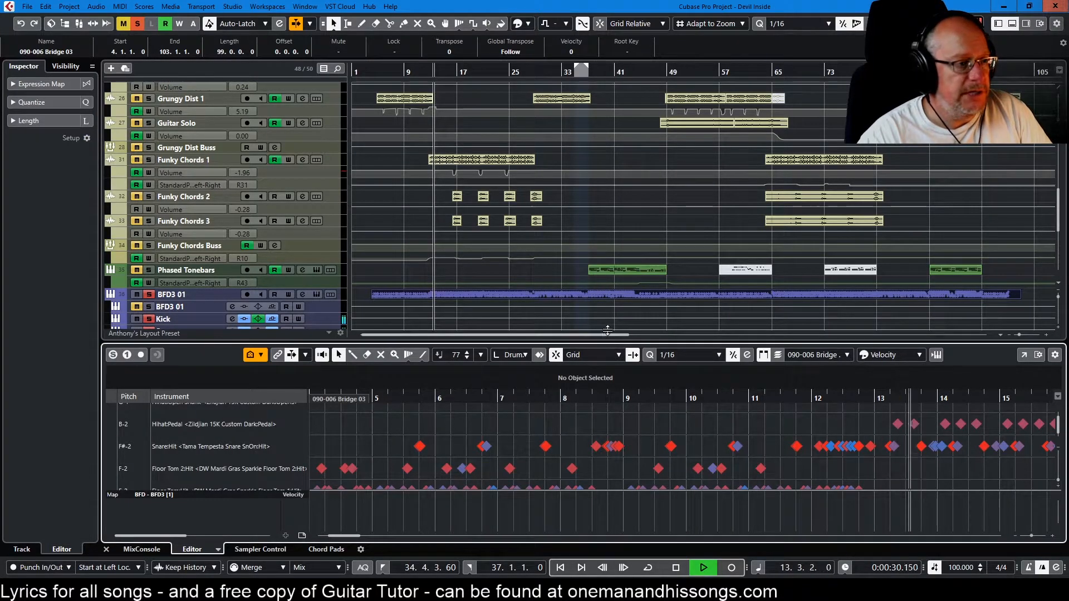
left_click_drag(607, 332, 610, 139)
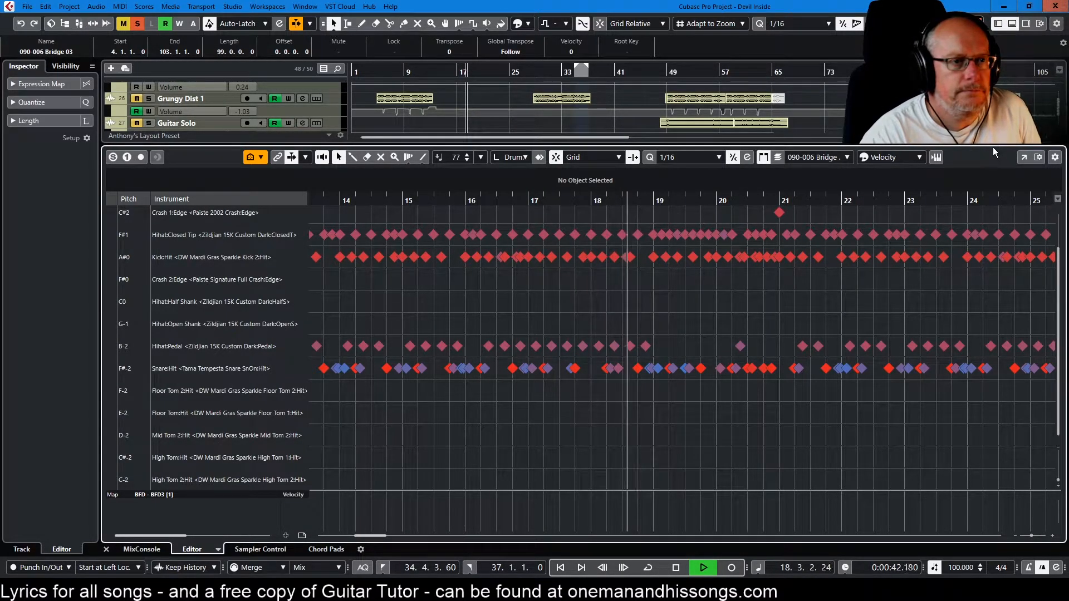
left_click_drag(992, 146, 928, 344)
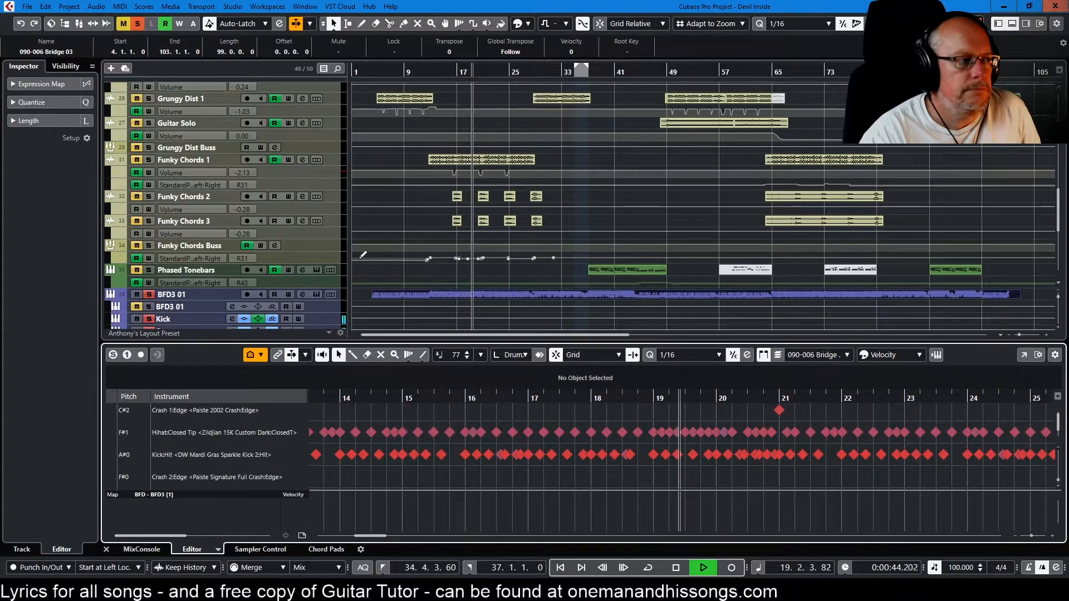
Step: Open the channel settings of the Kick output
scroll(299, 244, "down", 4)
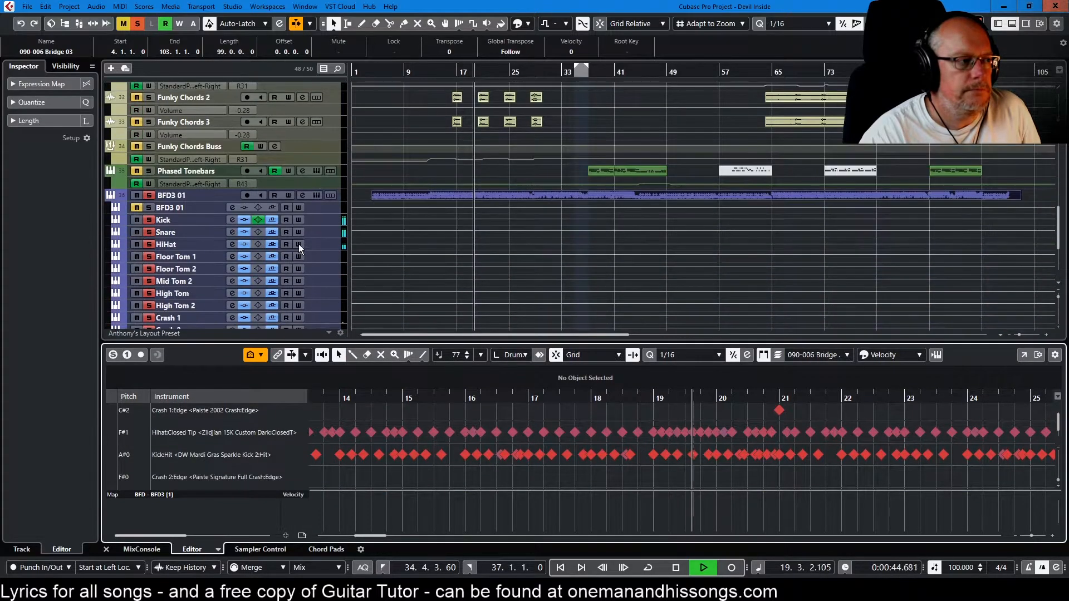
left_click(232, 219)
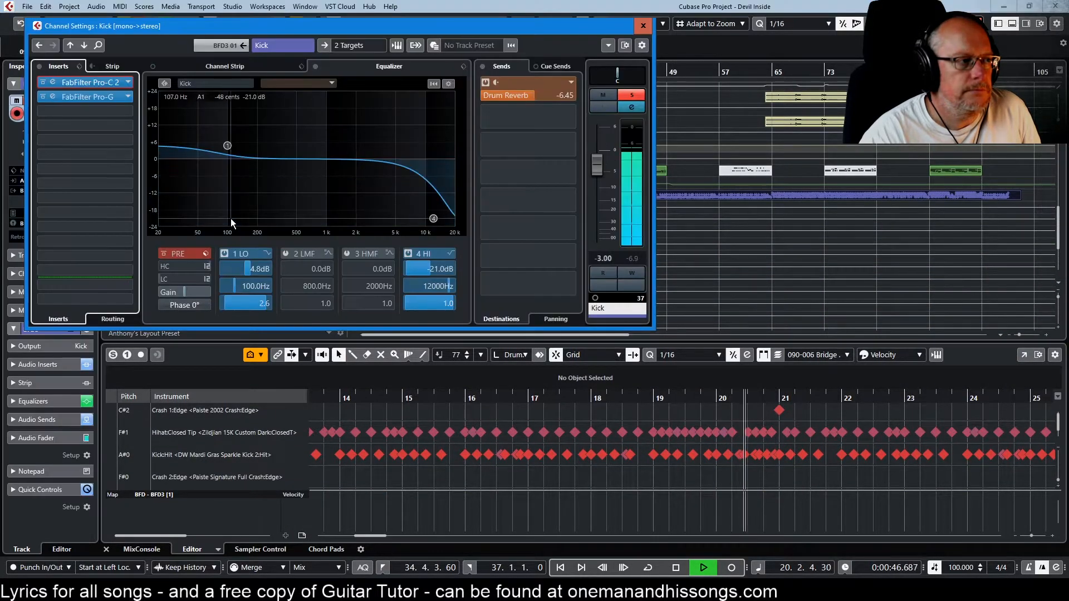
Step: Examine the FabFilter Pro-G gate on the Kick channel during playback, close it, and stop playback
left_click(97, 97)
left_click_drag(780, 301, 675, 212)
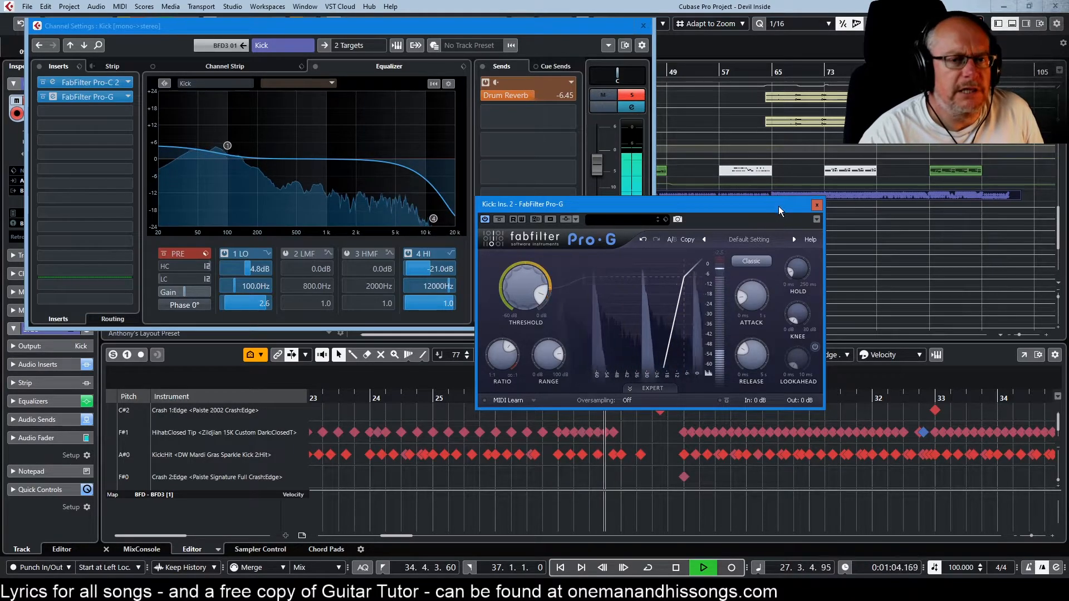
left_click(817, 205)
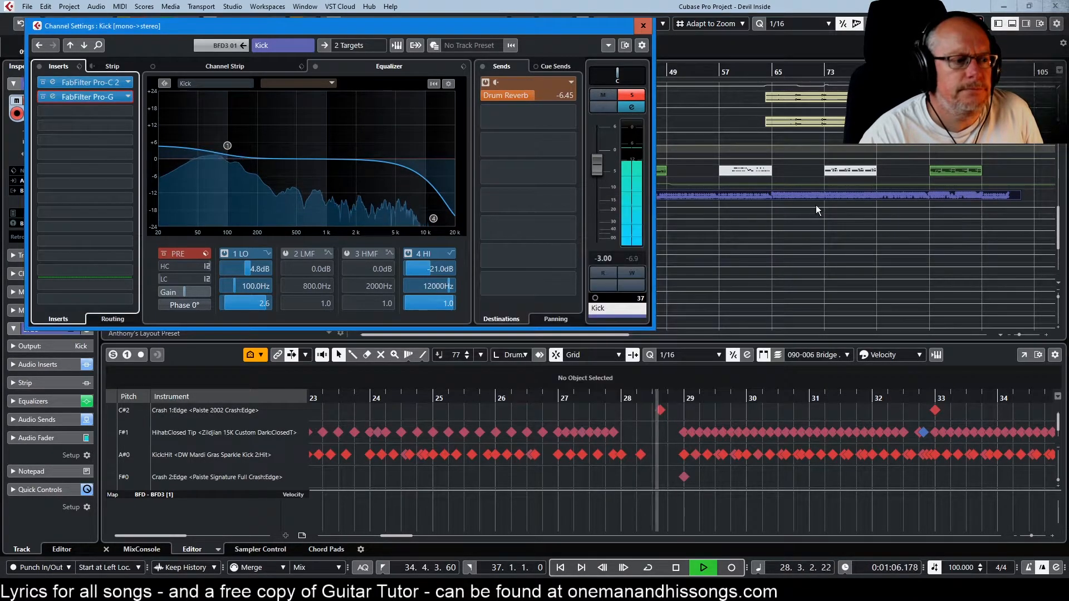
left_click(683, 567)
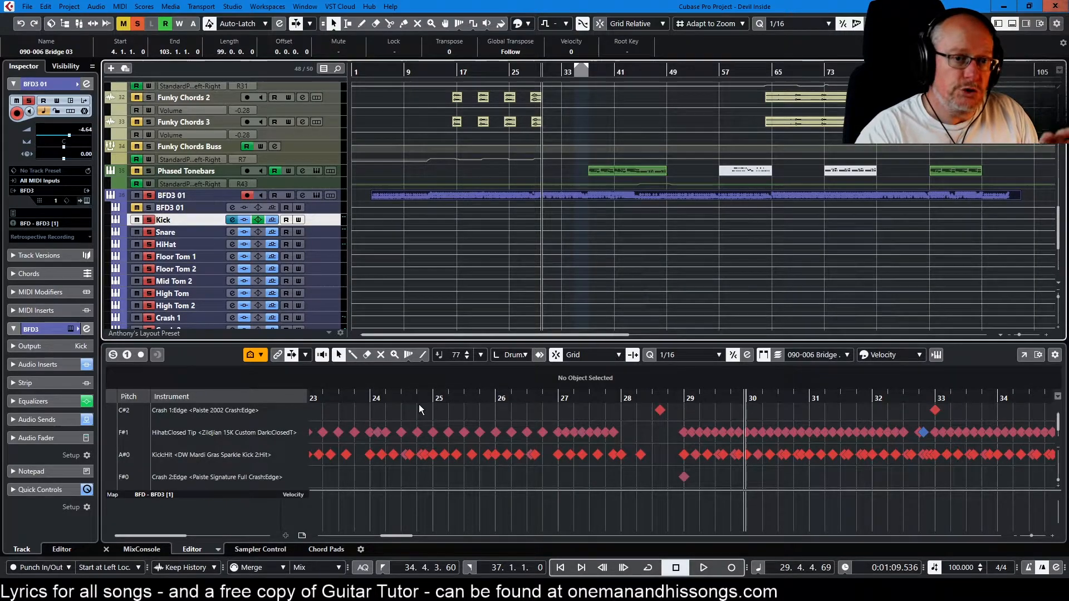
Step: Open the Snare output's channel settings and examine its FabFilter Pro-G insert
left_click(204, 233)
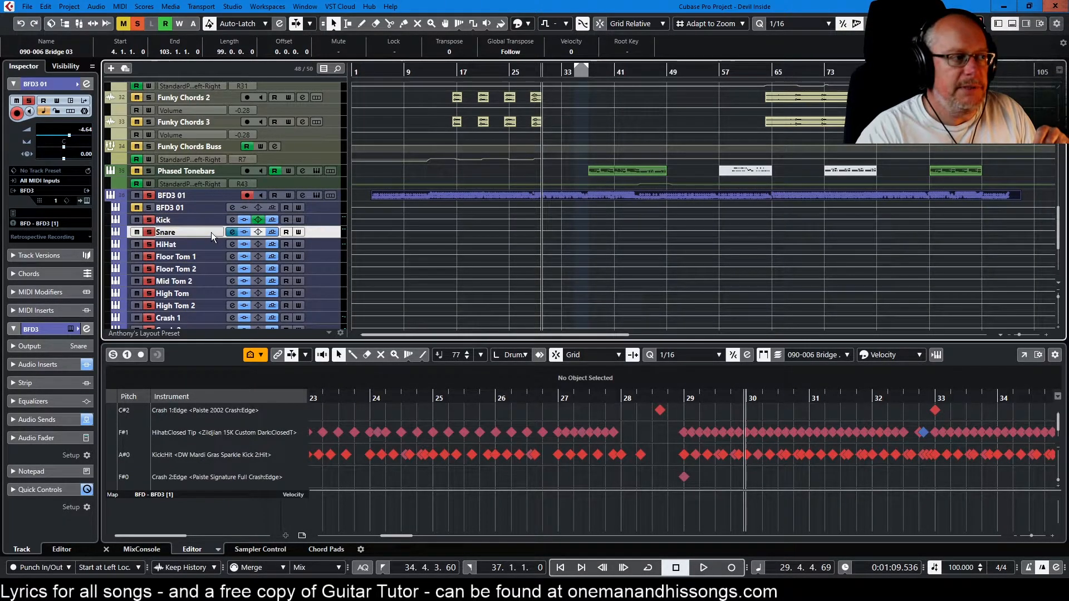
left_click(231, 233)
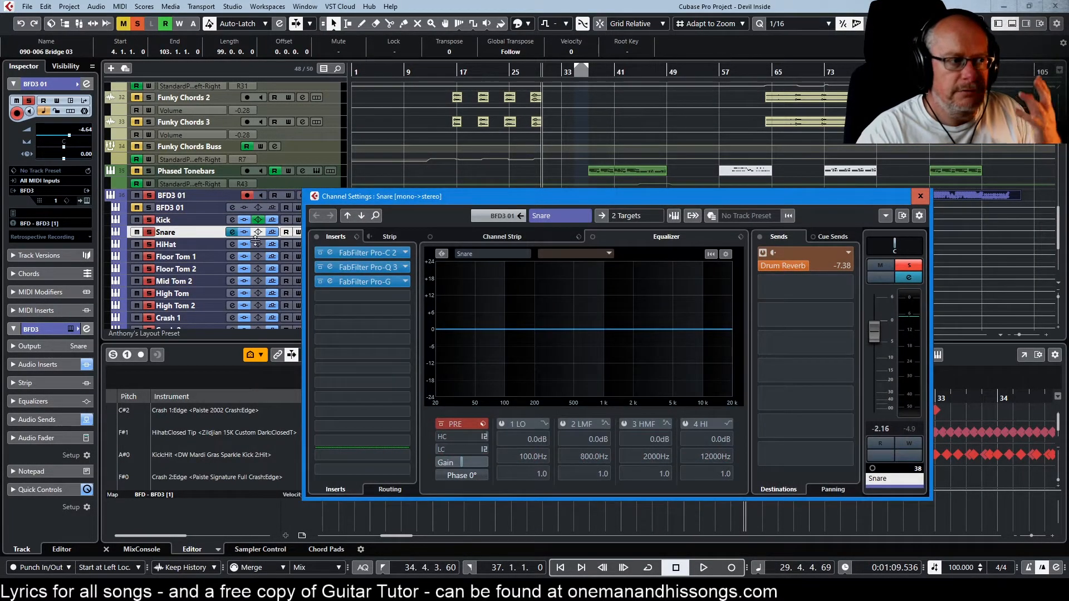
left_click(364, 282)
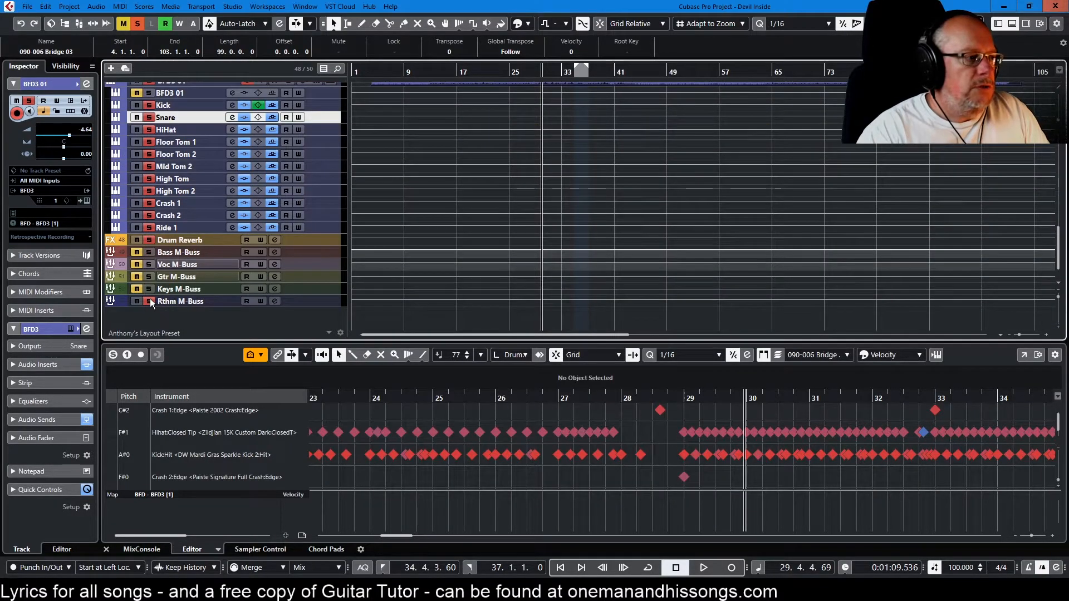
Step: Unsolo the Rthm M-Buss, solo the Gtr M-Buss, and play the guitars from about bar 15.3 to bar 28
left_click(150, 302)
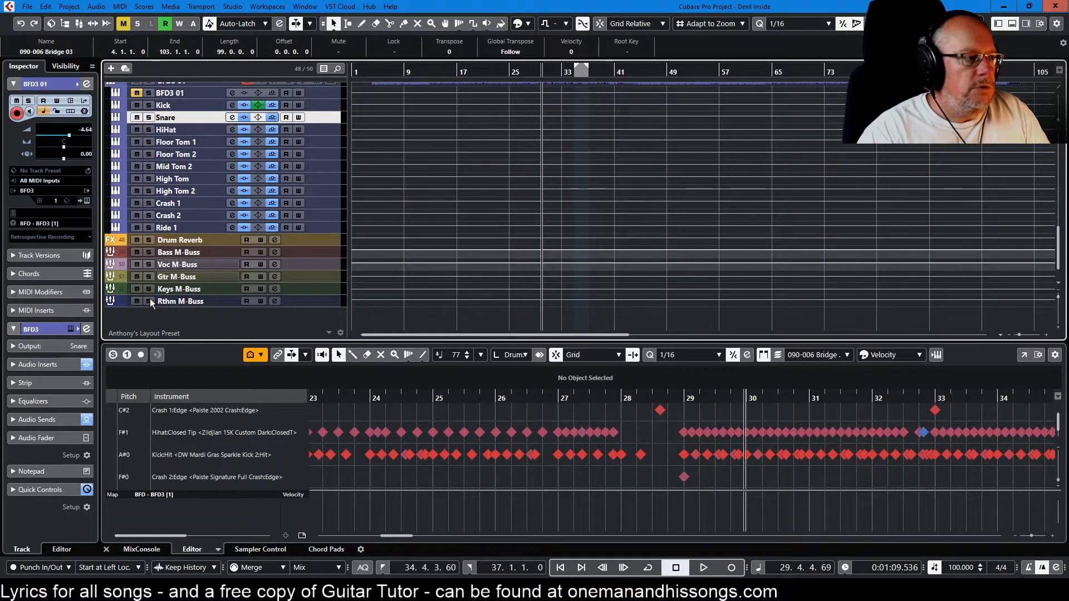
left_click(150, 276)
scroll(260, 268, "up", 10)
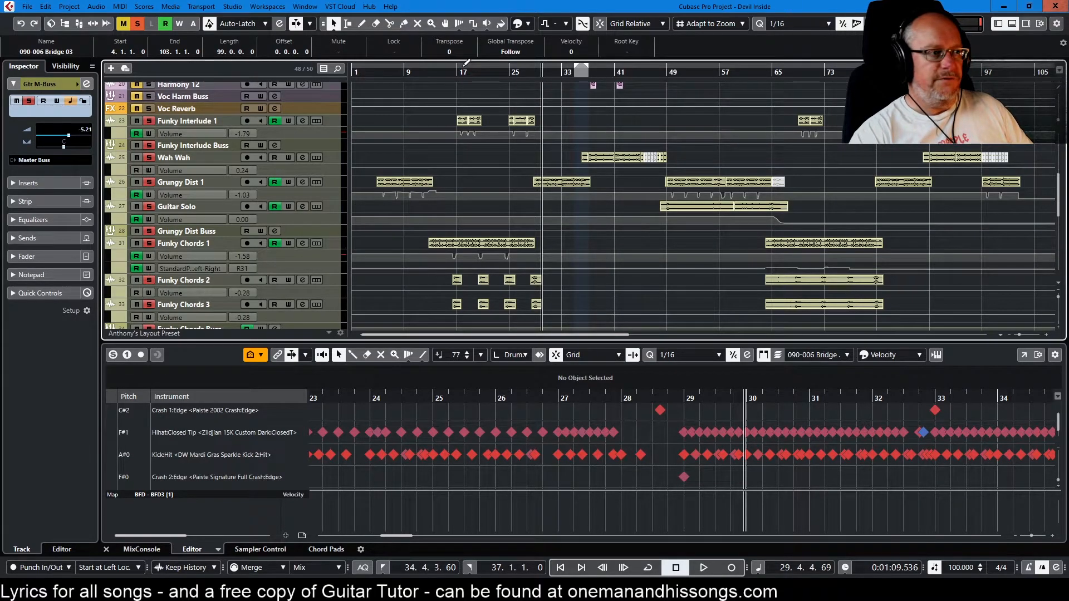
left_click(446, 72)
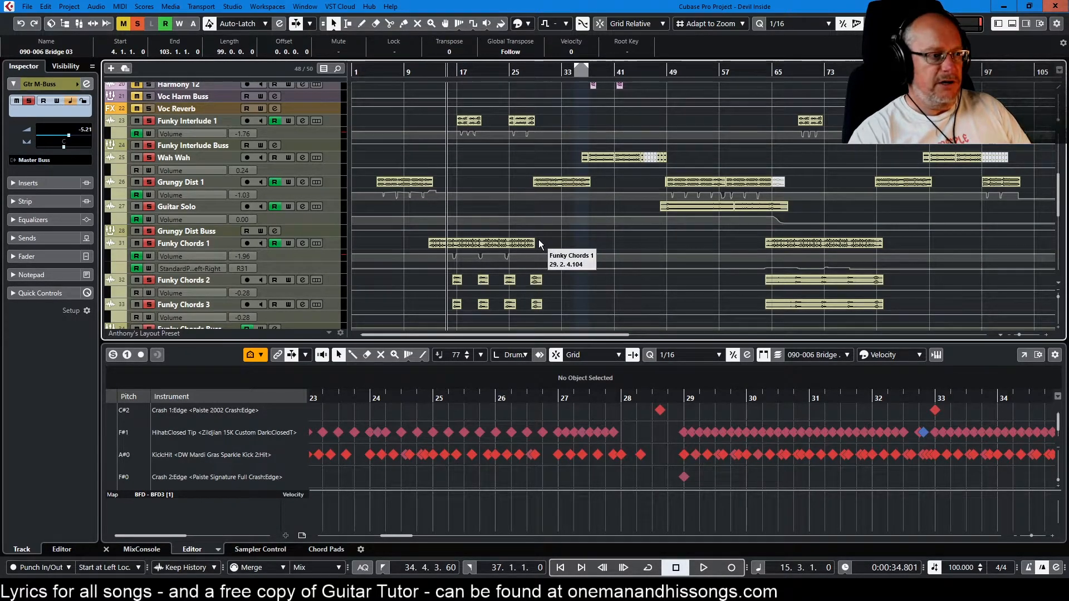
key("space")
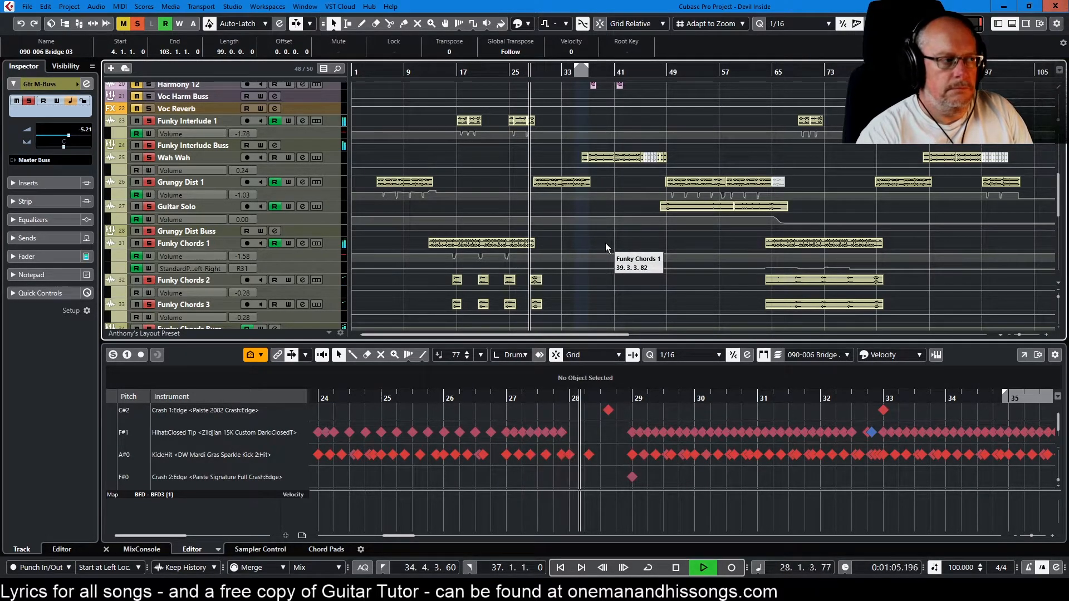
key("space")
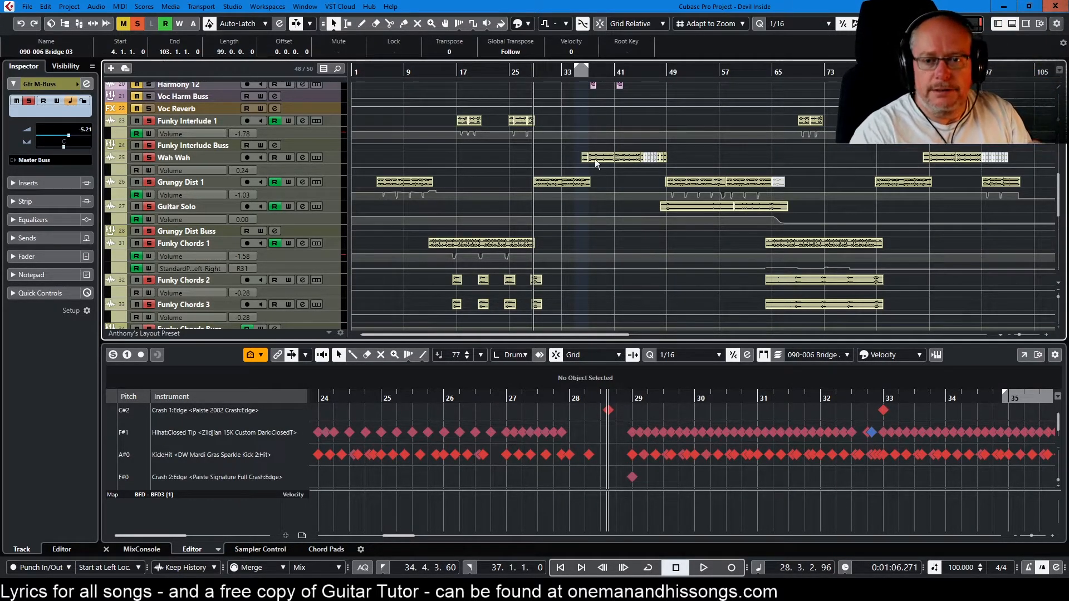
Step: Inspect the Low End Focus, Imager, Dynamic EQ and Maximizer modules of Ozone 9 on the Stereo Out
left_click_drag(1066, 34, 601, 139)
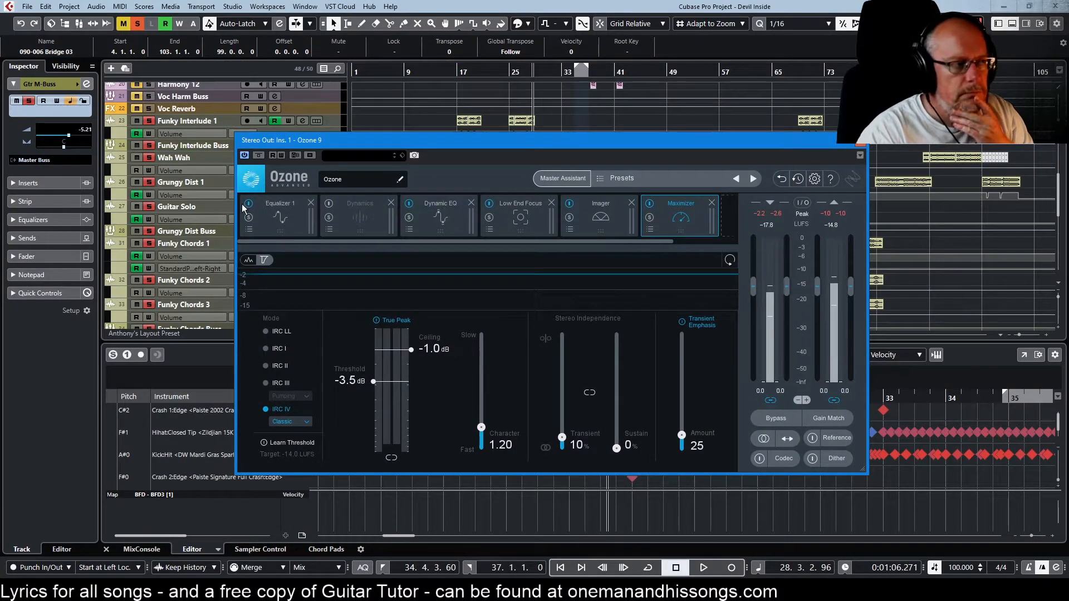
left_click(524, 221)
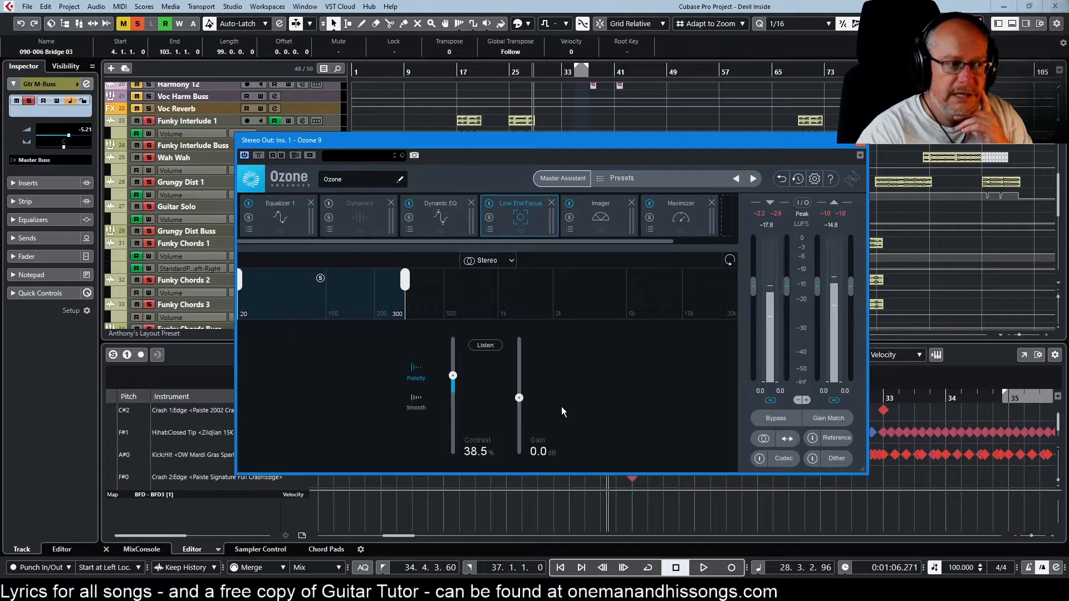
left_click(605, 218)
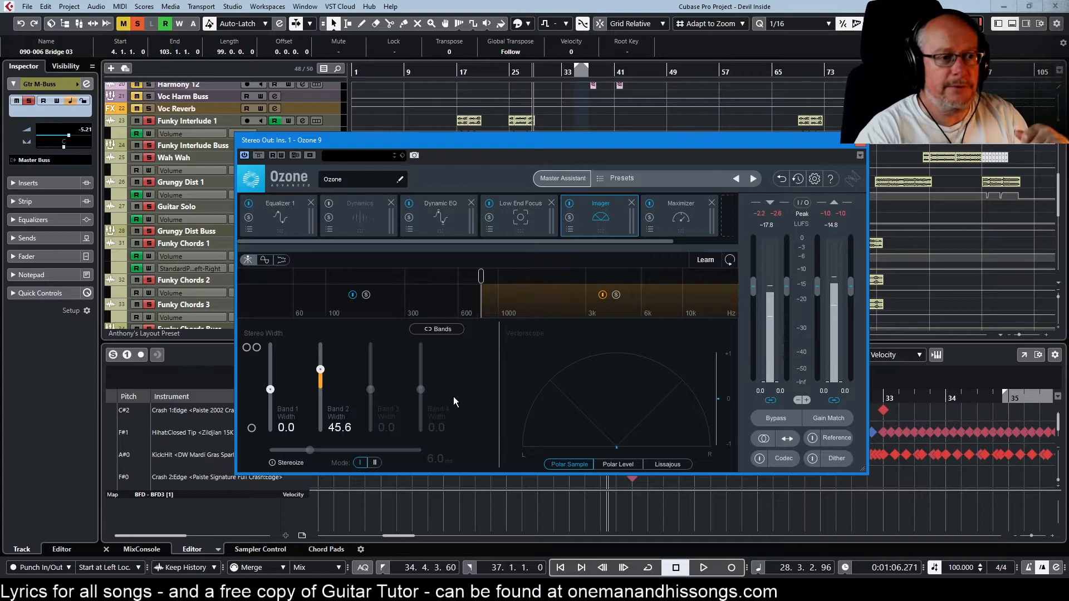
left_click(443, 221)
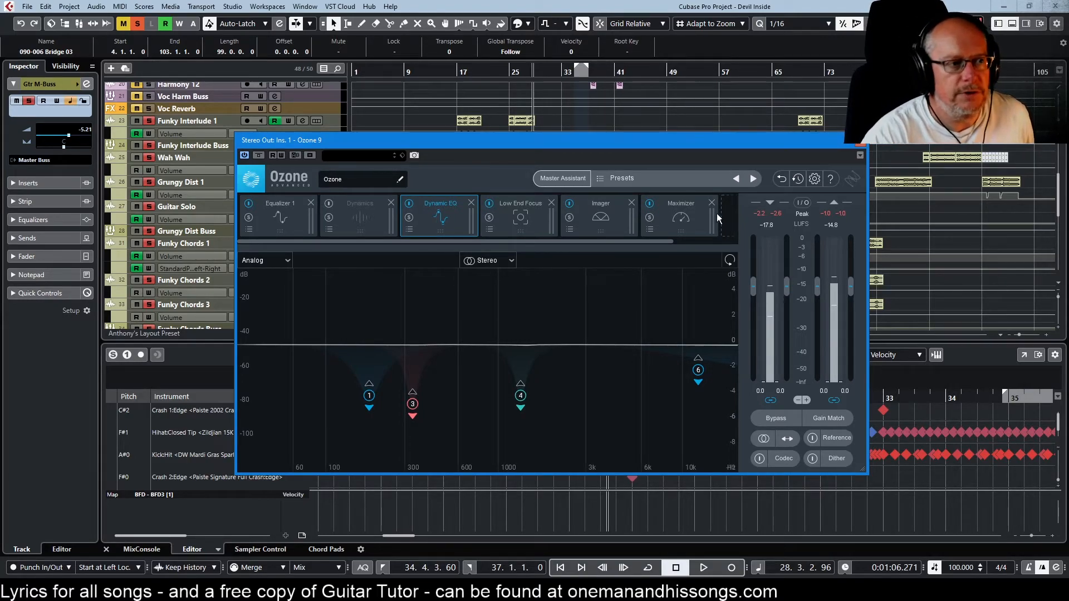
left_click(689, 216)
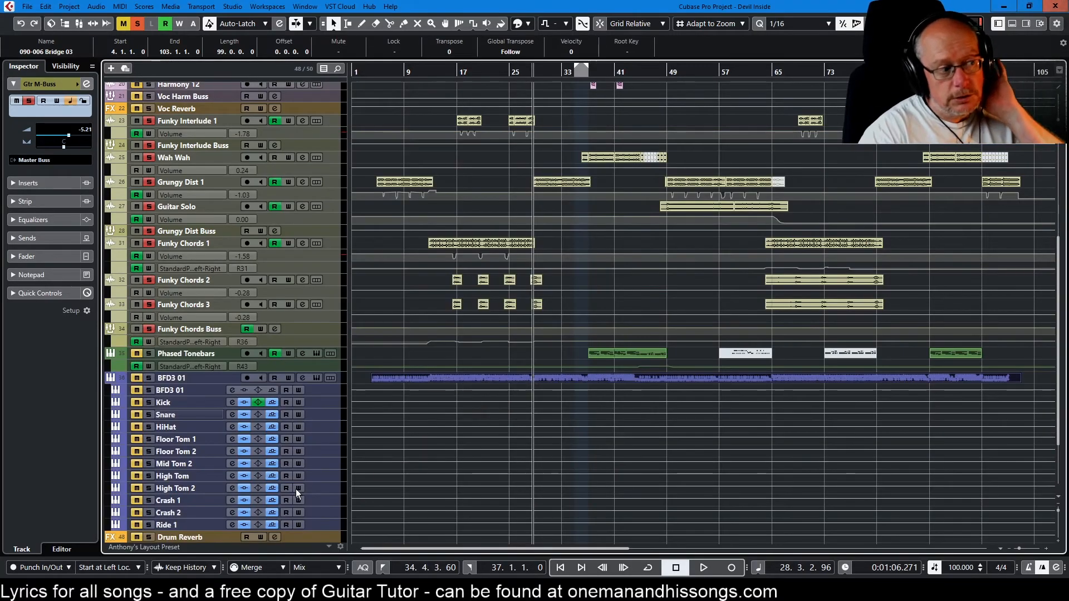
Step: Unsolo the Gtr M-Buss and look over the full track list from the bass tracks to the group busses
scroll(268, 445, "up", 6)
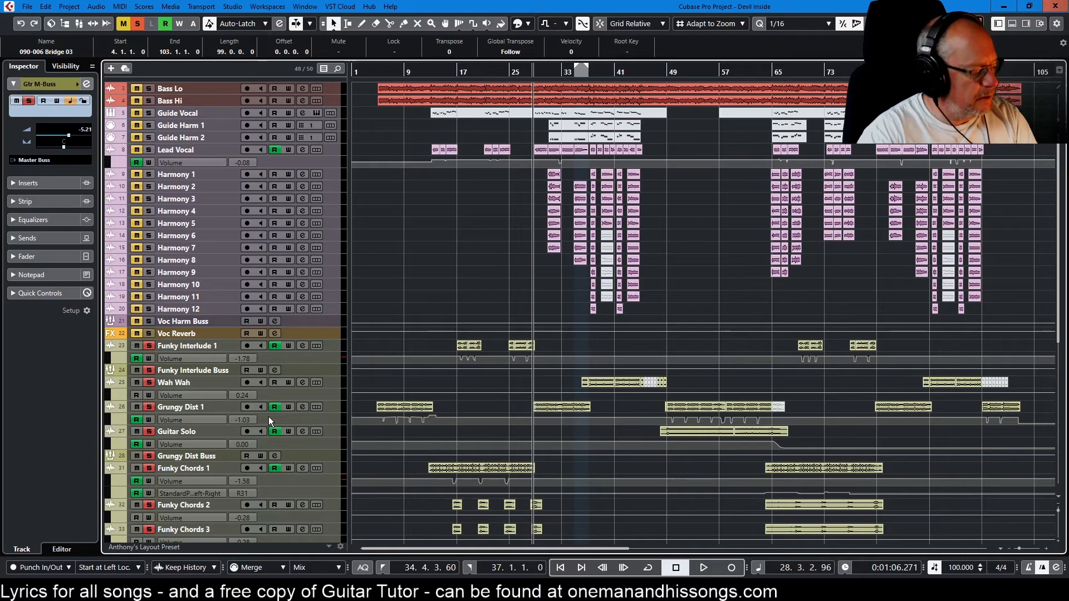
key("s")
scroll(273, 386, "down", 8)
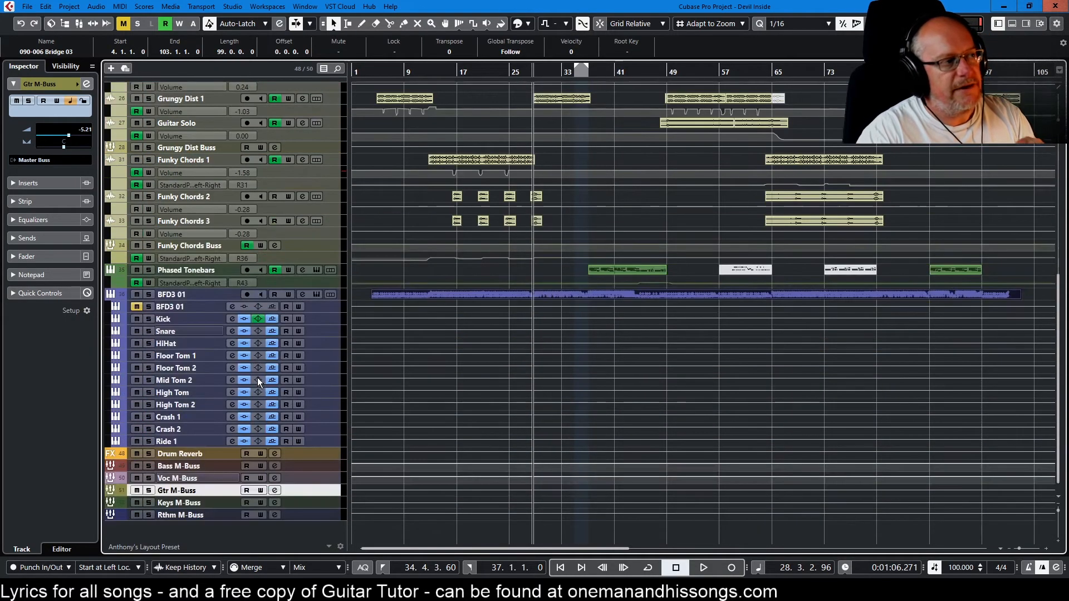
scroll(240, 372, "up", 8)
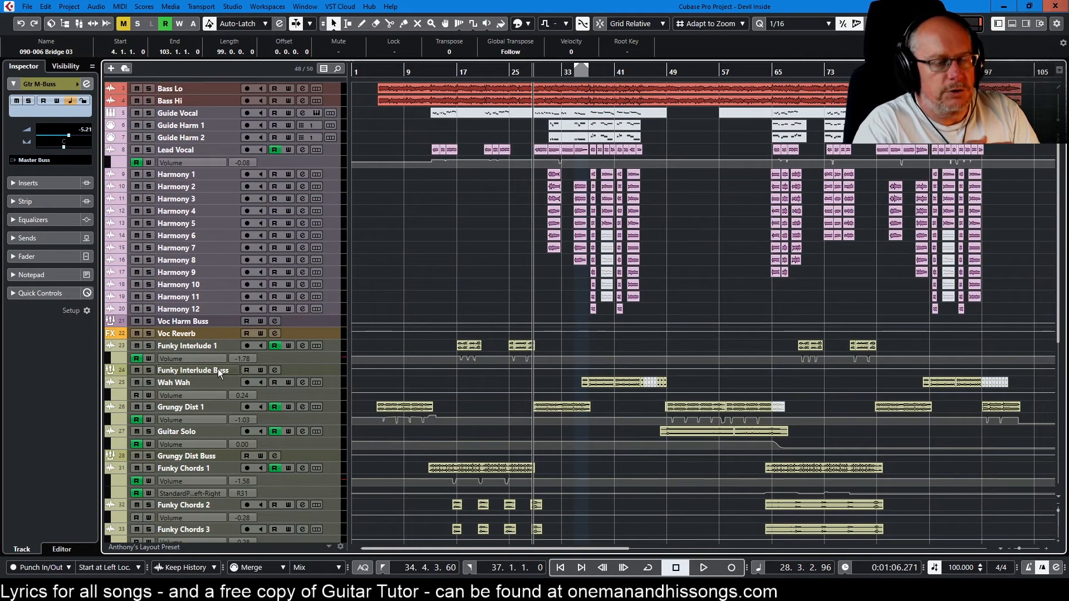